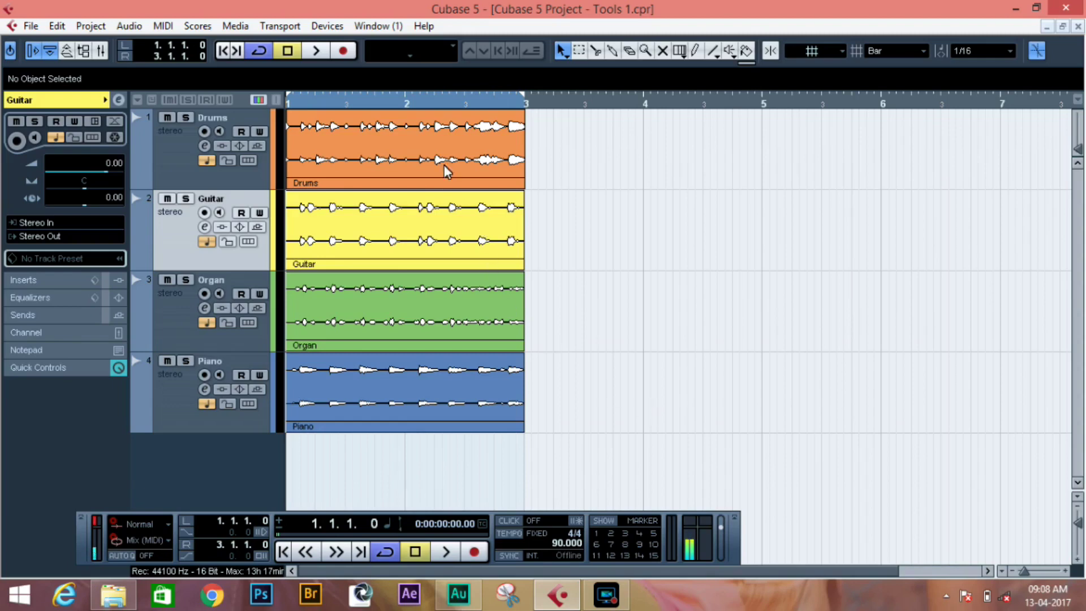
# - Play back the arrangement with all four tracks, and stop playback
pyautogui.click(719, 530)
pyautogui.moveTo(744, 500); pyautogui.dragTo(745, 530)
pyautogui.click(315, 52)
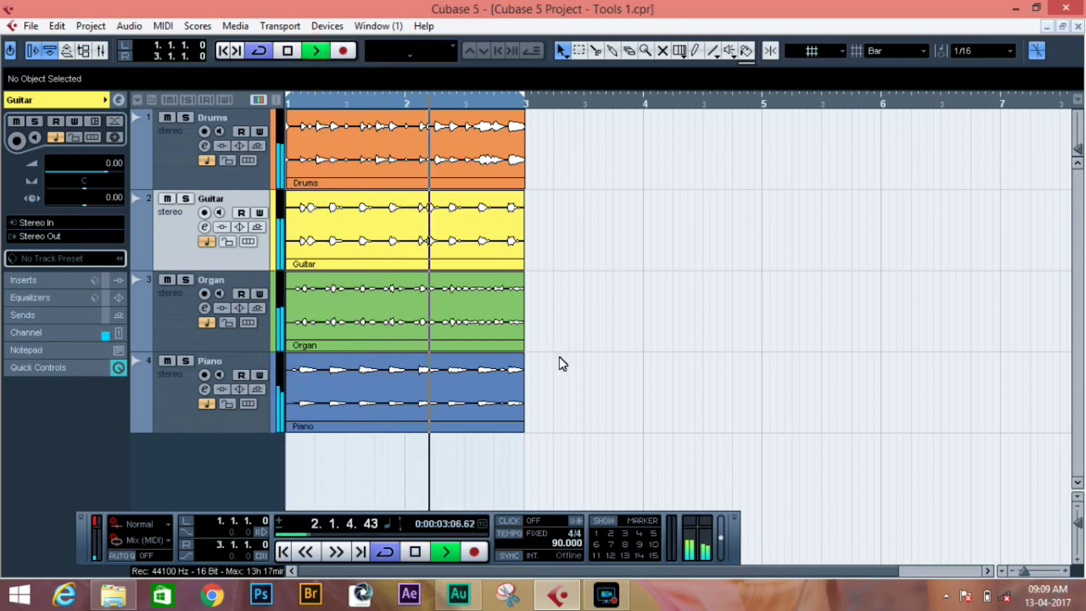
pyautogui.click(286, 55)
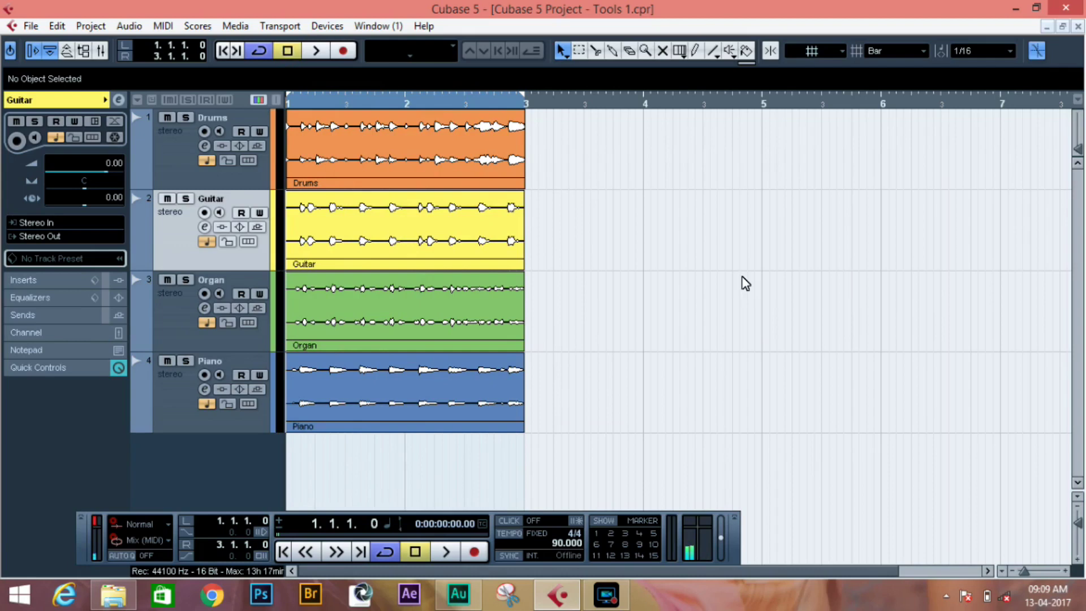
# - Choose the Object Selection tool and set it to Normal Sizing
pyautogui.rightClick(615, 147)
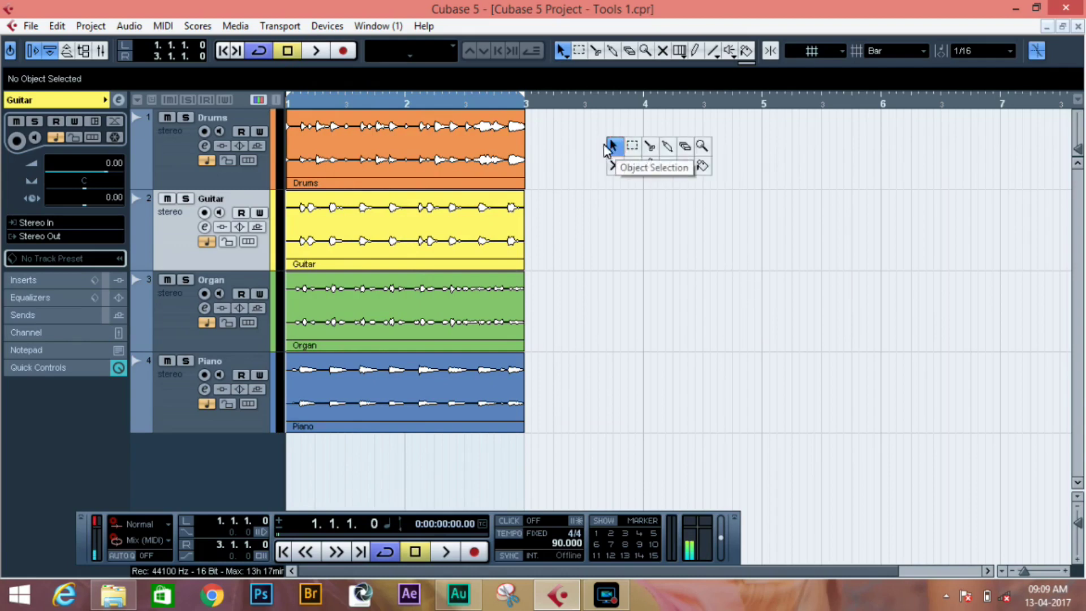
pyautogui.click(613, 146)
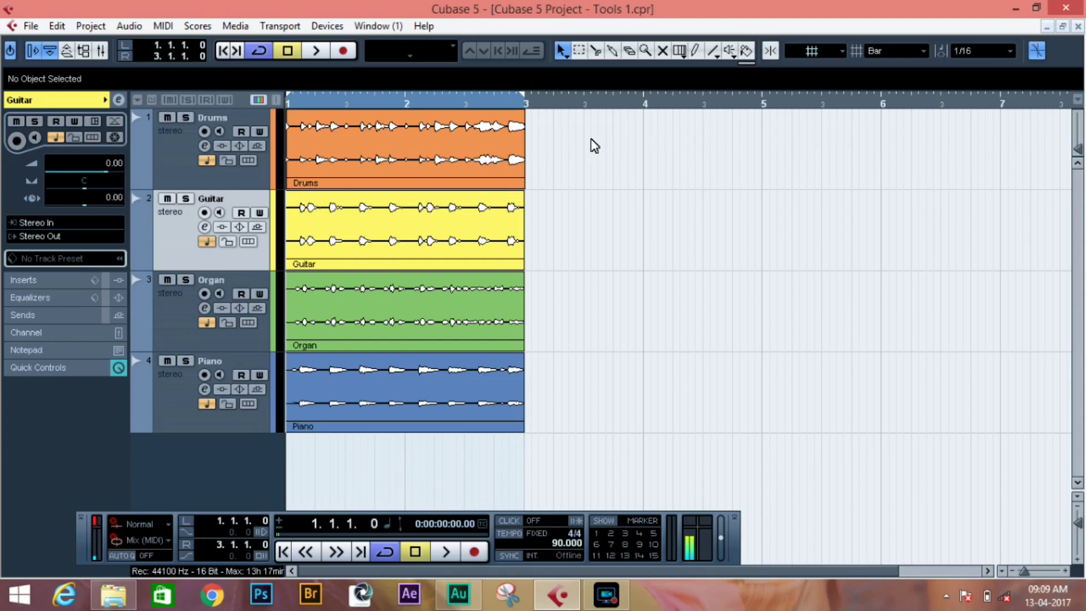
pyautogui.click(565, 58)
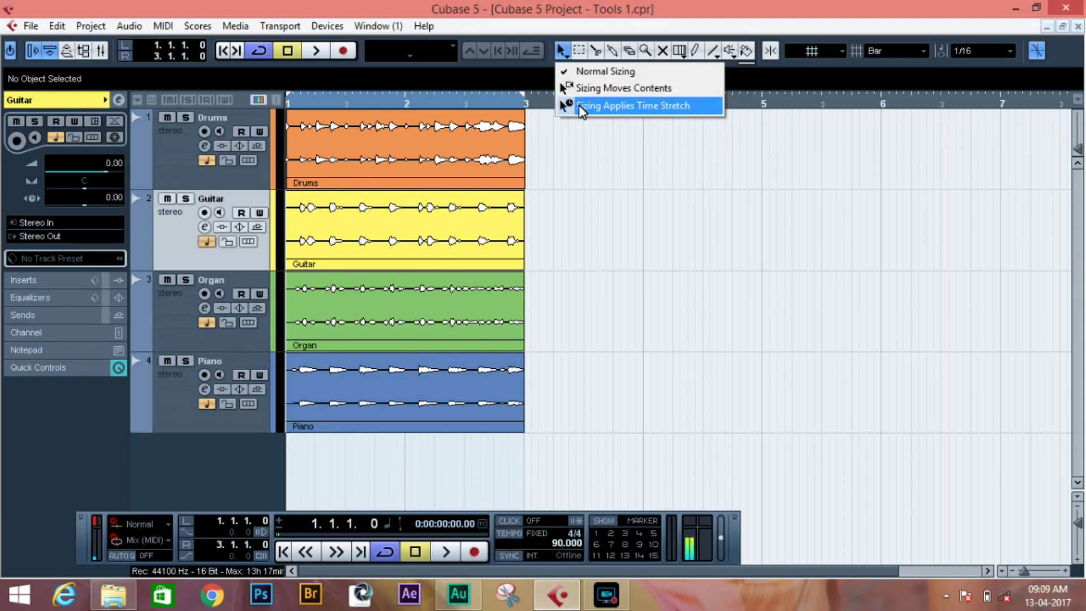
pyautogui.click(578, 74)
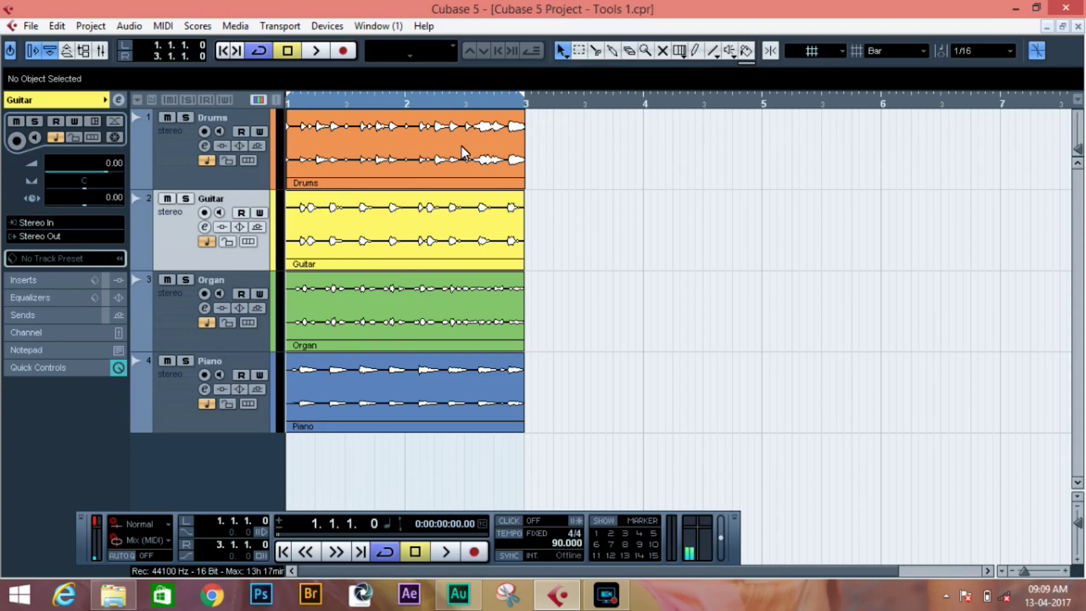
# - Select the Drums event, try its start and end sizing handles, and set its event volume to 0.30 dB
pyautogui.click(482, 136)
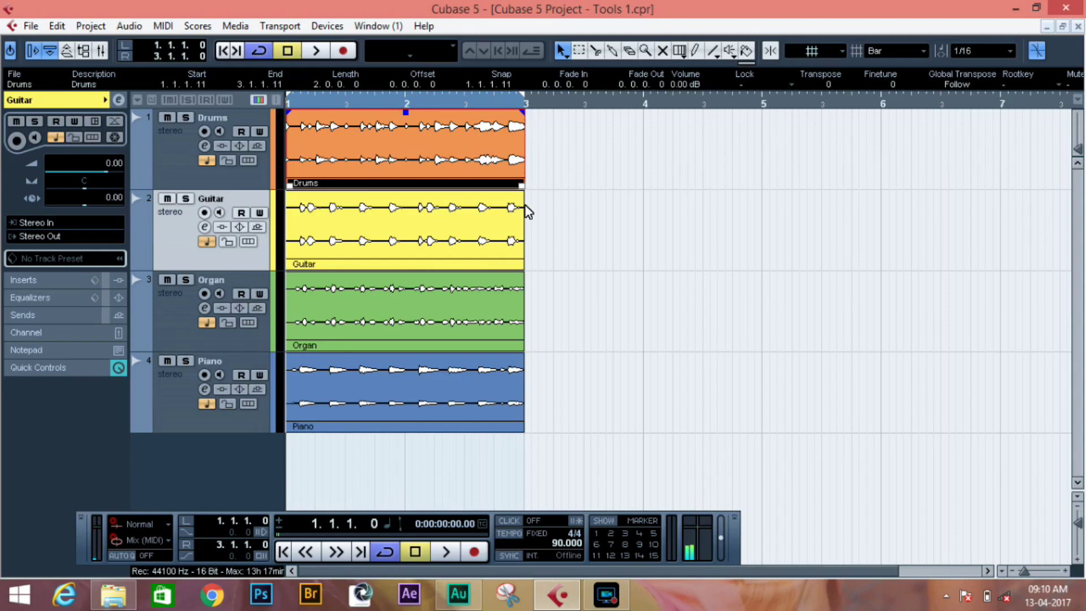
pyautogui.moveTo(521, 185)
pyautogui.mouseDown()
pyautogui.moveTo(447, 189)
pyautogui.moveTo(525, 172)
pyautogui.moveTo(395, 178)
pyautogui.moveTo(489, 184)
pyautogui.moveTo(417, 187)
pyautogui.moveTo(534, 180)
pyautogui.mouseUp()
pyautogui.moveTo(289, 186)
pyautogui.mouseDown()
pyautogui.moveTo(366, 186)
pyautogui.moveTo(289, 189)
pyautogui.mouseUp()
pyautogui.moveTo(406, 113); pyautogui.dragTo(318, 140)
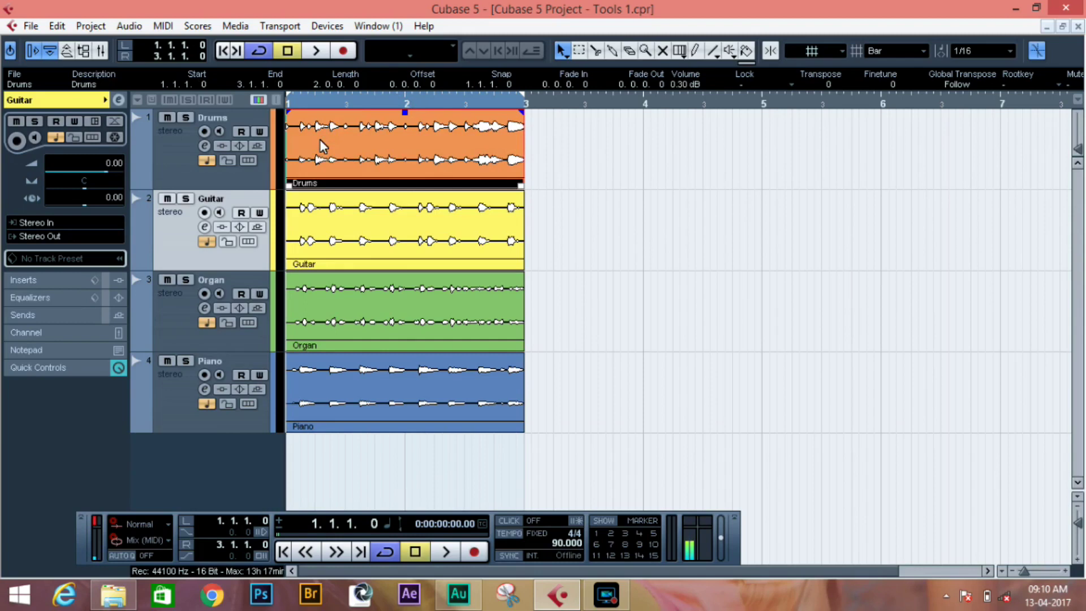
# - Mute the Guitar, Organ and Piano tracks and start playback to hear only the drums
pyautogui.click(167, 198)
pyautogui.click(166, 279)
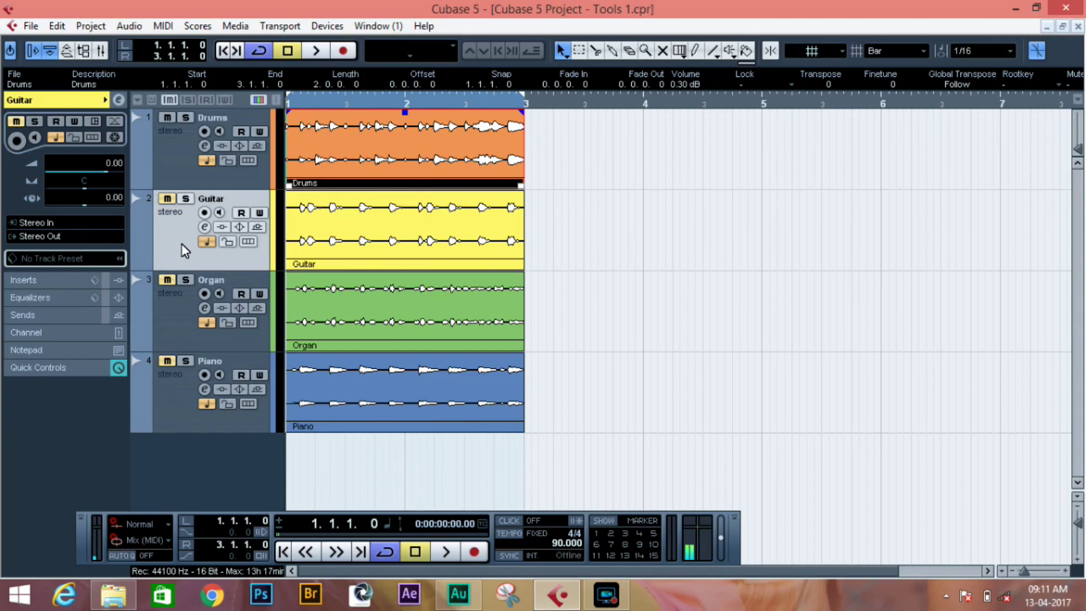
pyautogui.click(315, 51)
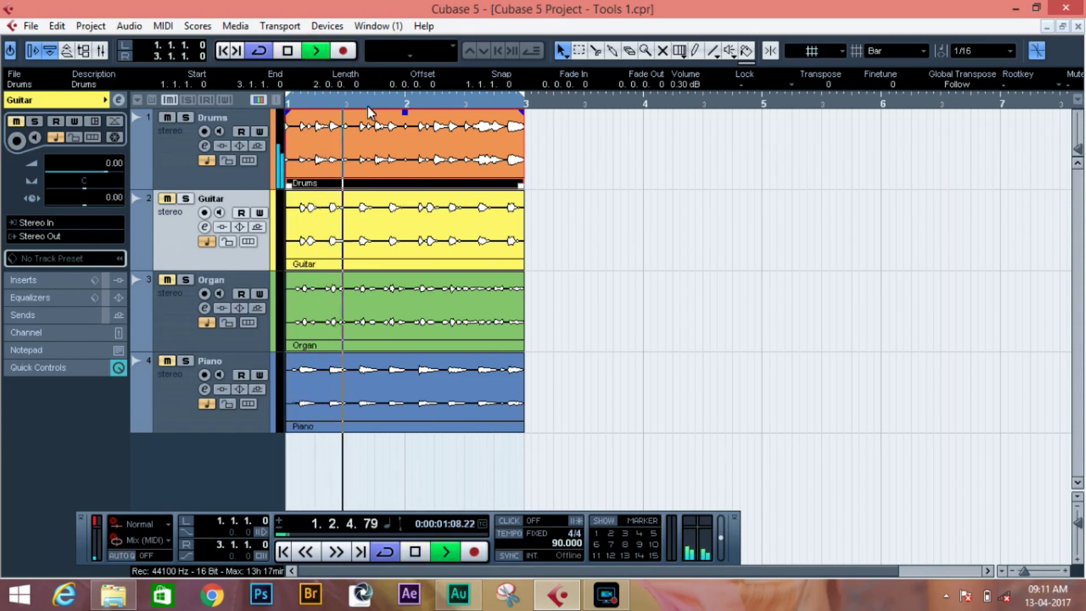
# - Lower the Drums event volume to -60 dB during playback, raise it to 0.20 dB, and stop playback
pyautogui.moveTo(406, 111)
pyautogui.mouseDown()
pyautogui.moveTo(405, 168)
pyautogui.moveTo(409, 113)
pyautogui.mouseUp()
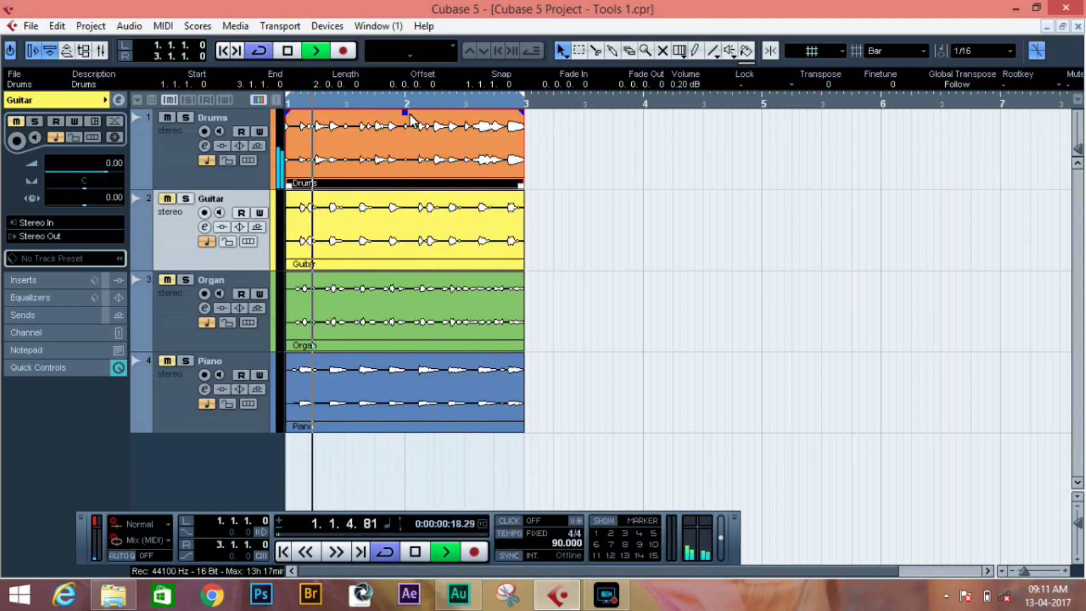
pyautogui.moveTo(405, 113); pyautogui.dragTo(392, 222)
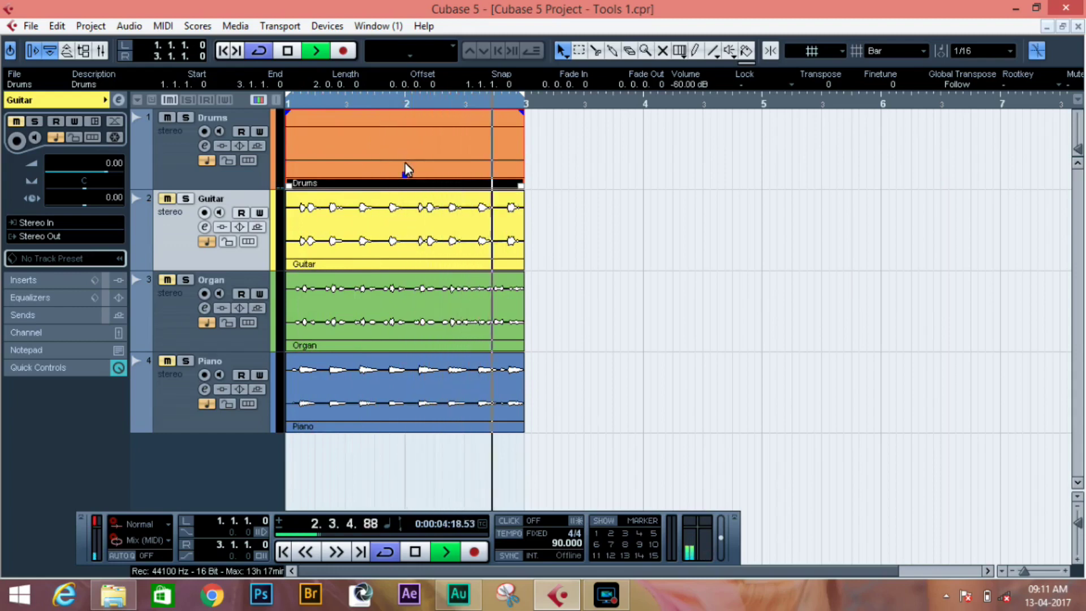
pyautogui.moveTo(405, 173); pyautogui.dragTo(405, 104)
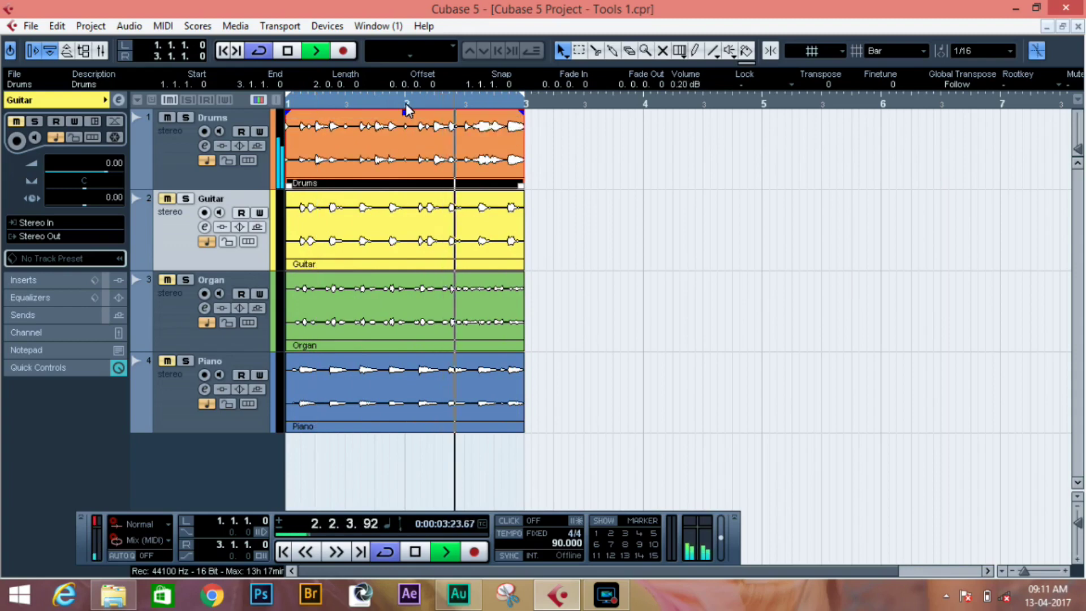
pyautogui.click(289, 55)
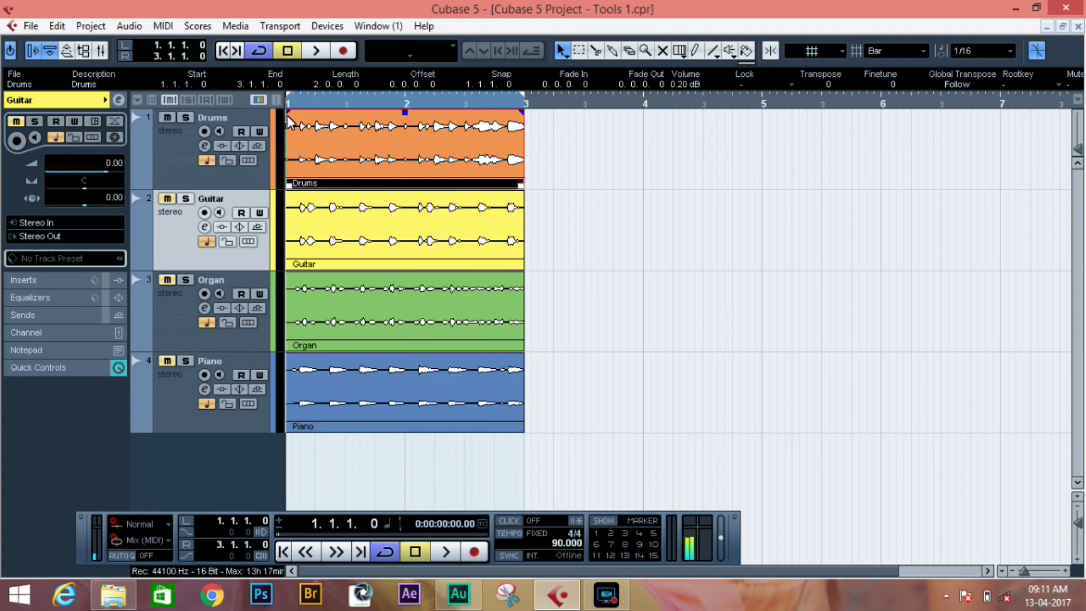
# - Add a 0.1.1.117 fade-in and a 0.1.1.92 fade-out to the Drums event and audition the result
pyautogui.moveTo(287, 113); pyautogui.dragTo(334, 124)
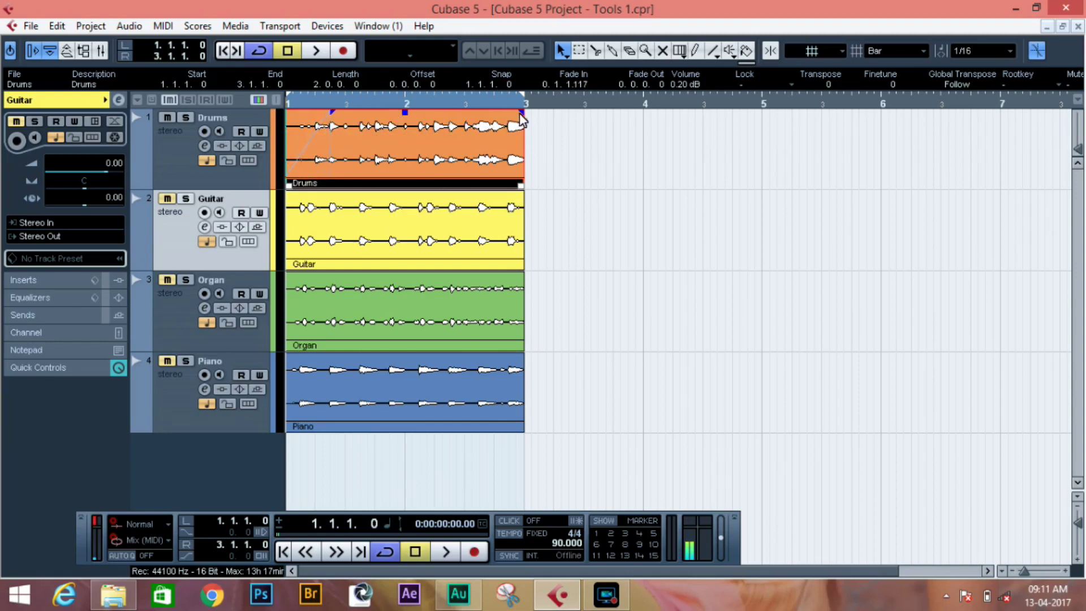
pyautogui.moveTo(520, 112); pyautogui.dragTo(480, 129)
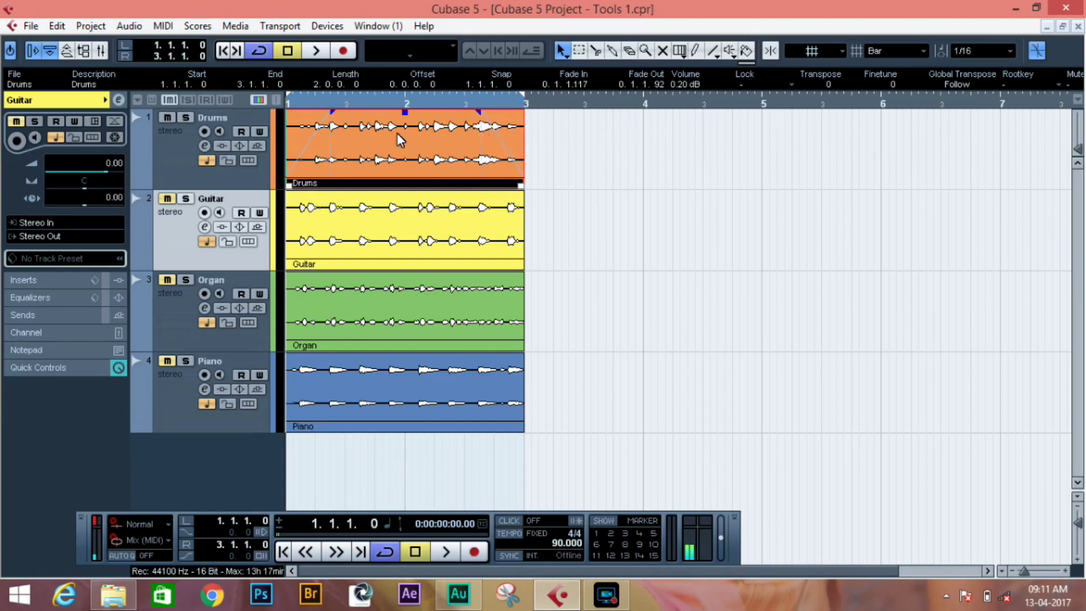
pyautogui.click(314, 53)
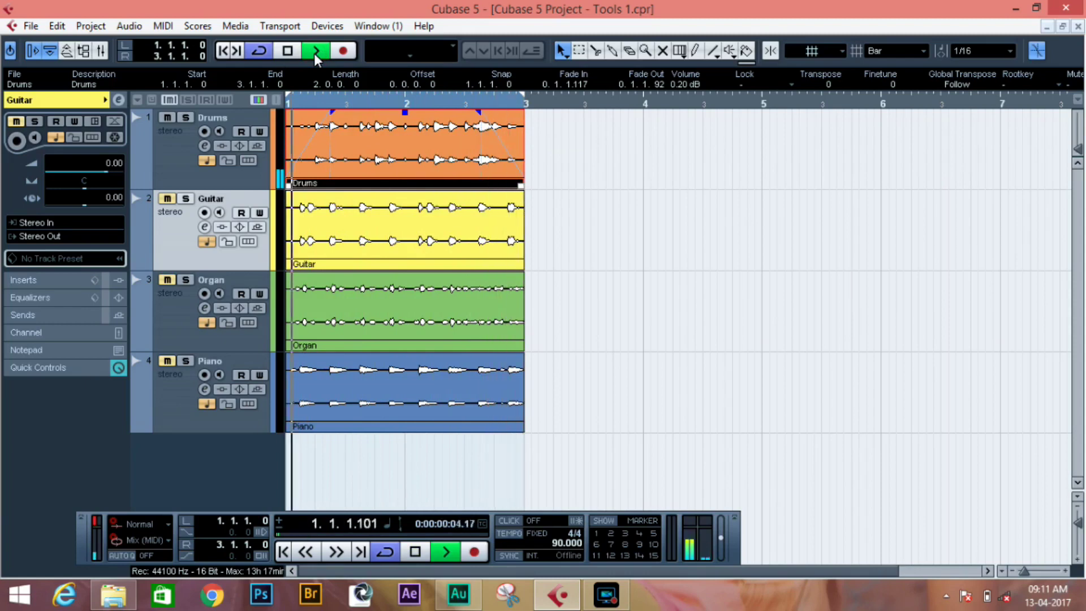
pyautogui.click(288, 50)
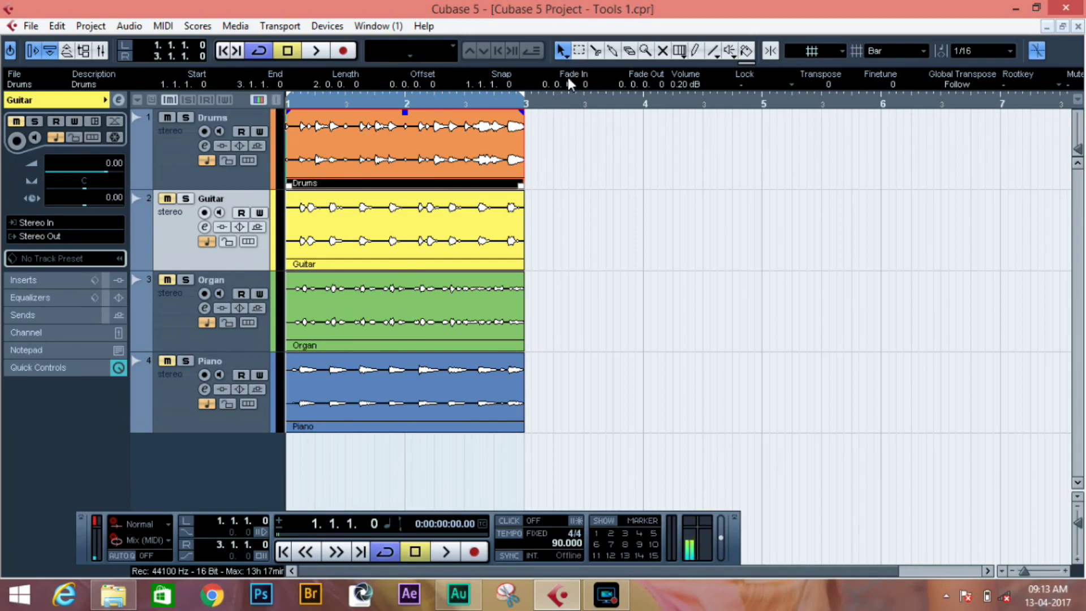
# - Switch Object Selection to Sizing Moves Contents and shorten the Drums event to a length of about 1.3.3.72 from its end
pyautogui.click(563, 53)
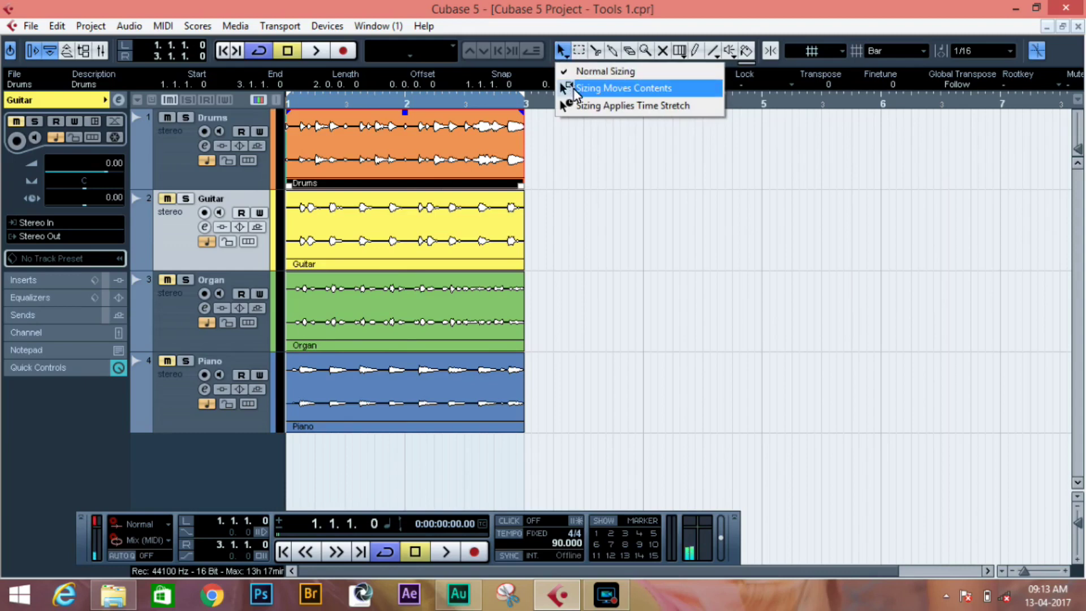
pyautogui.click(575, 89)
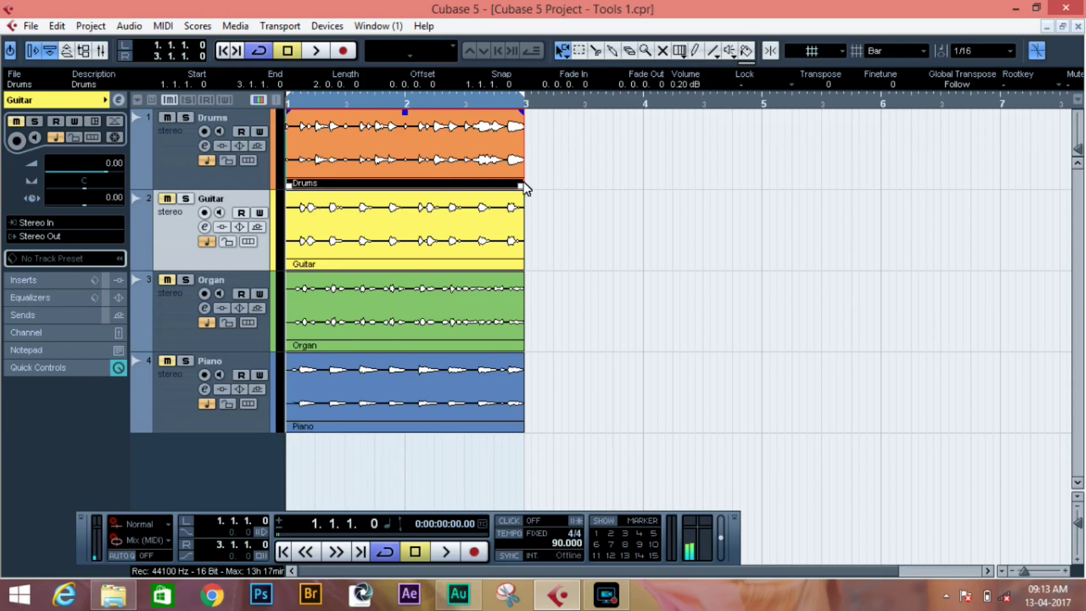
pyautogui.moveTo(521, 185); pyautogui.dragTo(520, 190)
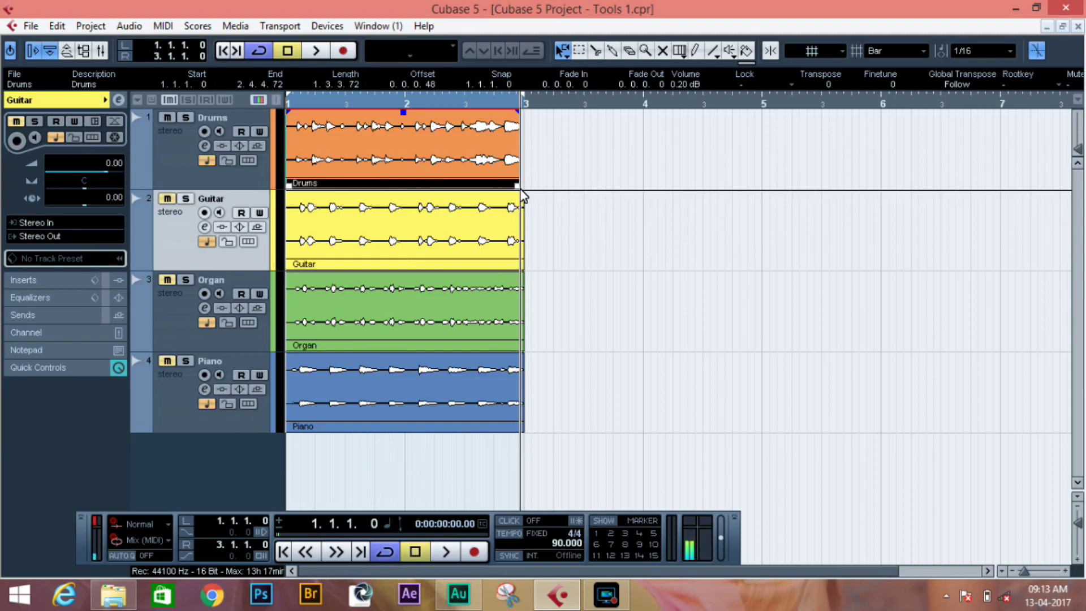
# - Choose Object Selection again, extend the Drums event's end to bar 3, and try its start handle
pyautogui.rightClick(520, 190)
pyautogui.click(520, 190)
pyautogui.rightClick(520, 189)
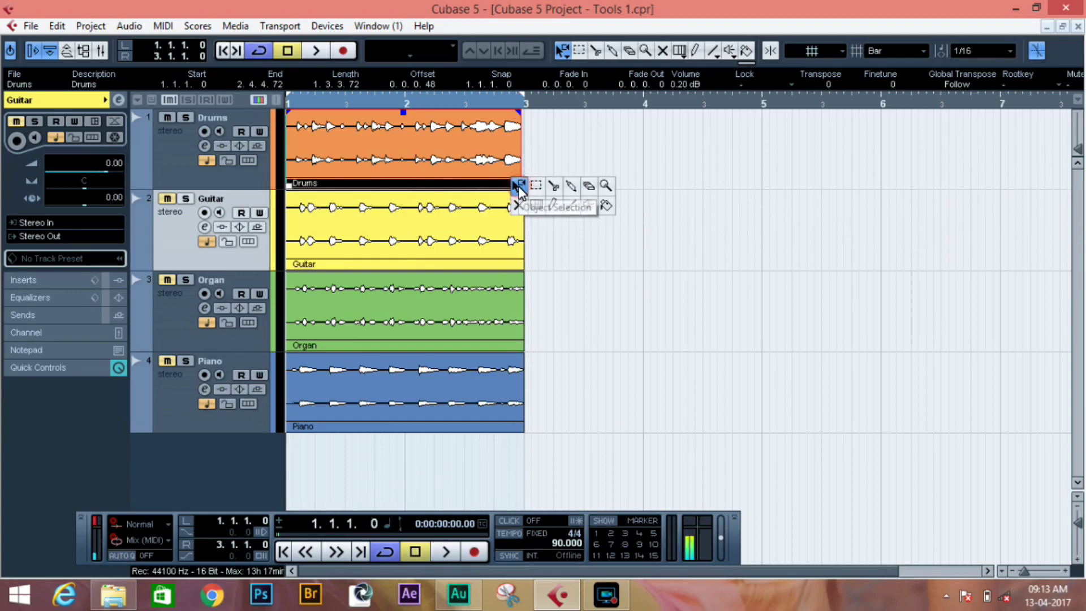
pyautogui.click(518, 186)
pyautogui.moveTo(517, 185)
pyautogui.mouseDown()
pyautogui.moveTo(495, 198)
pyautogui.moveTo(418, 169)
pyautogui.moveTo(525, 170)
pyautogui.mouseUp()
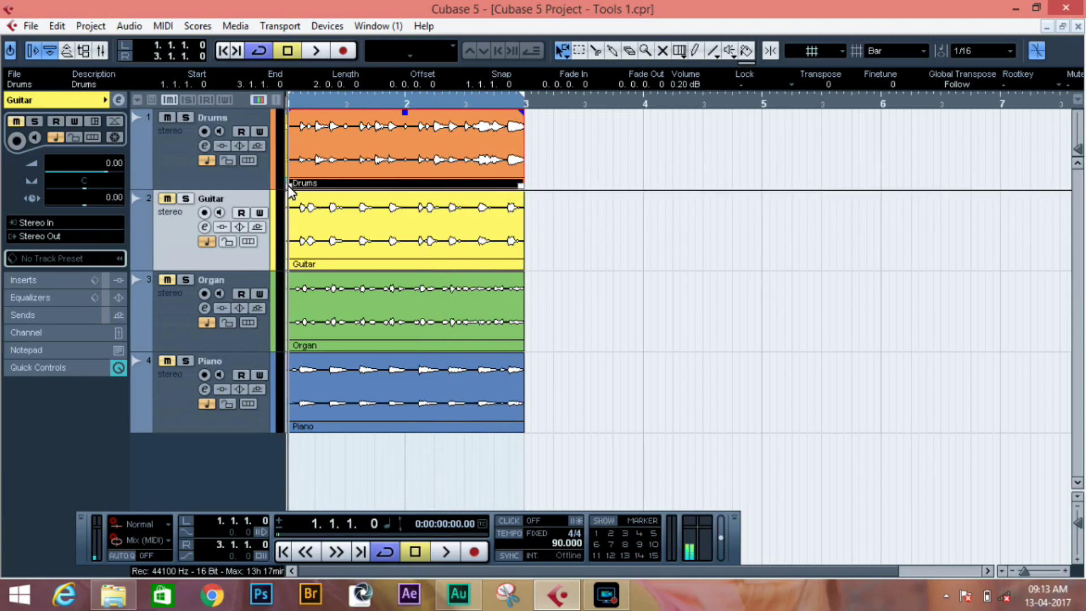
pyautogui.moveTo(290, 187)
pyautogui.mouseDown()
pyautogui.moveTo(464, 184)
pyautogui.moveTo(290, 187)
pyautogui.mouseUp()
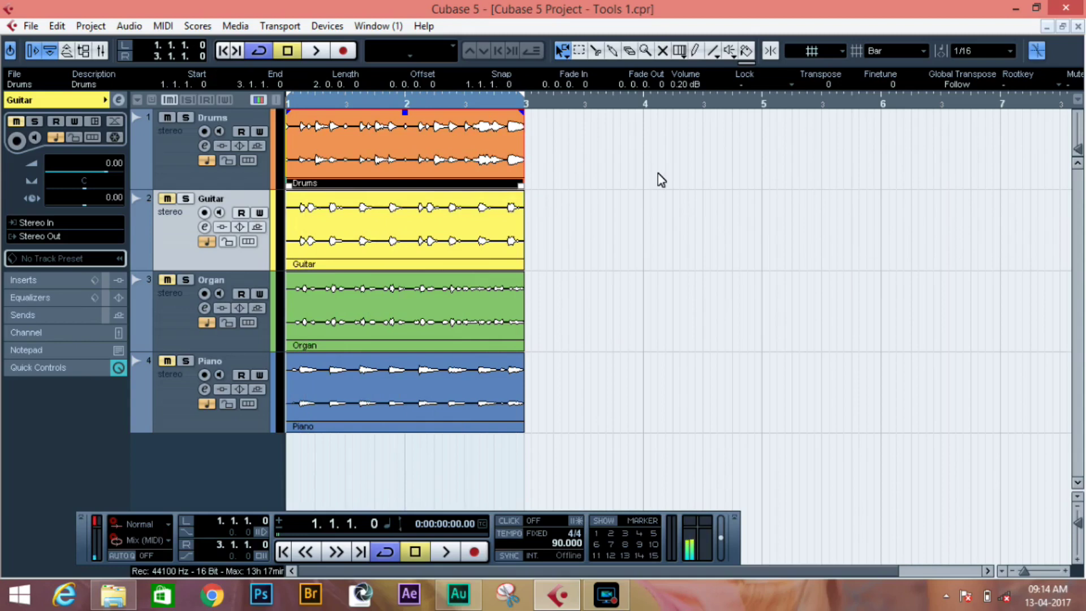
# - Enable "Select Tool: Show Extra Info" in the Editing-Tools preferences and apply the change
pyautogui.click(23, 26)
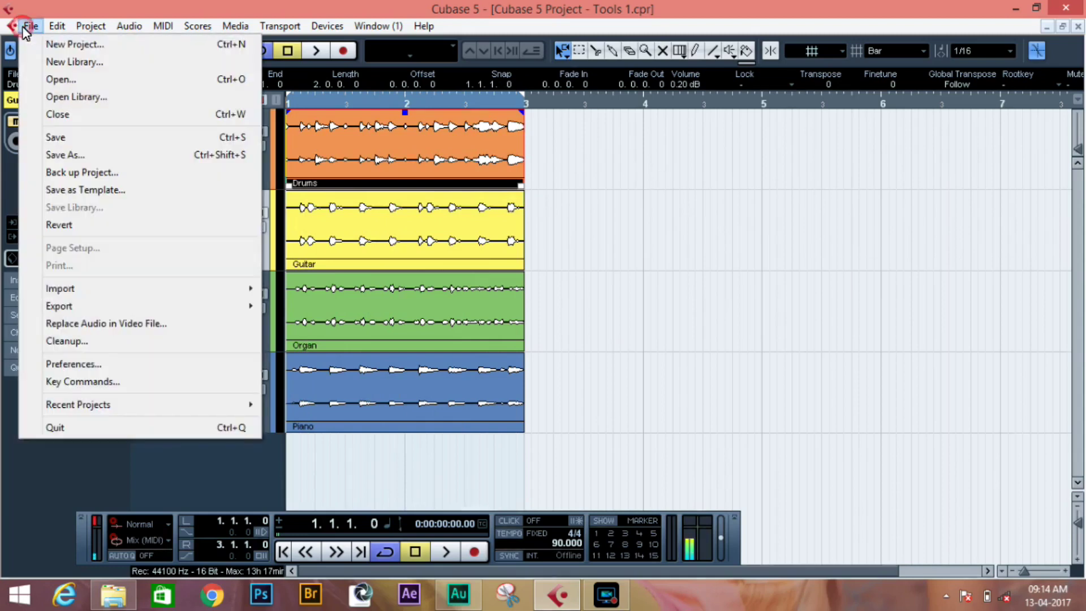
pyautogui.click(113, 372)
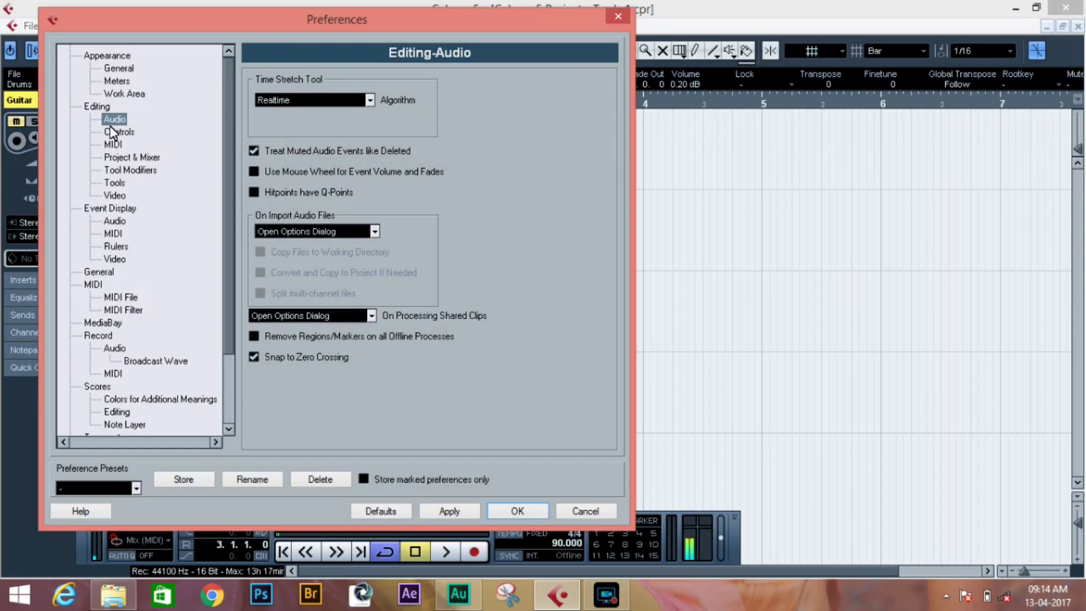
pyautogui.click(106, 105)
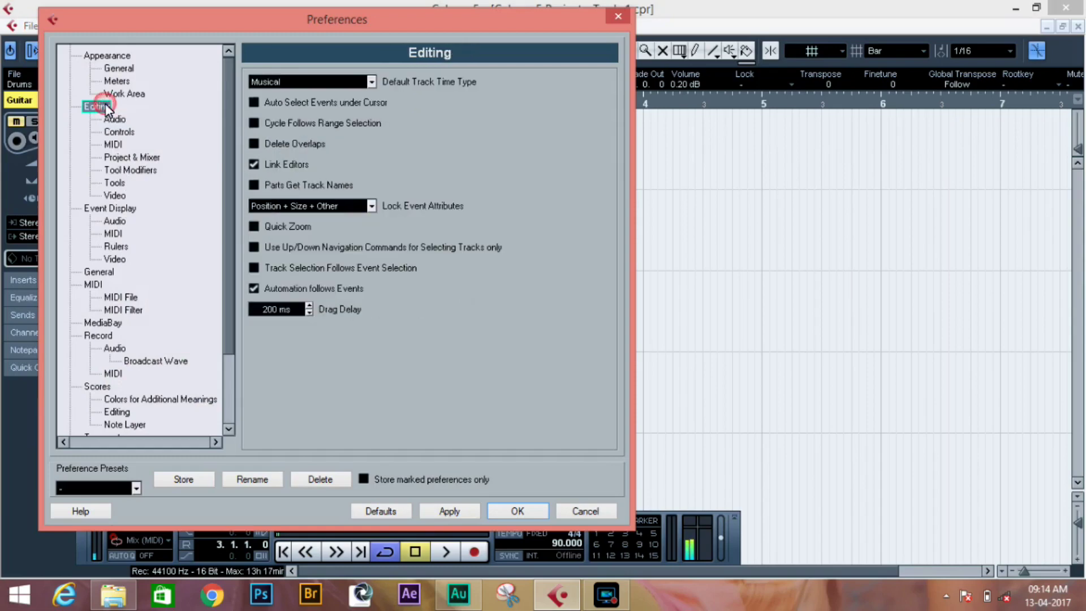
pyautogui.click(114, 184)
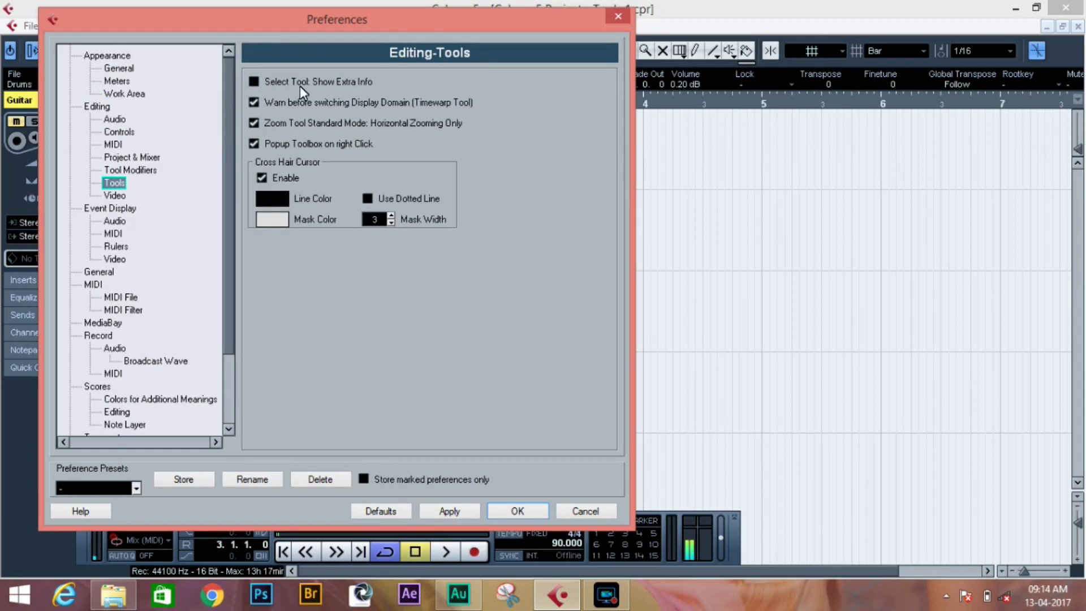
pyautogui.click(254, 81)
pyautogui.click(521, 511)
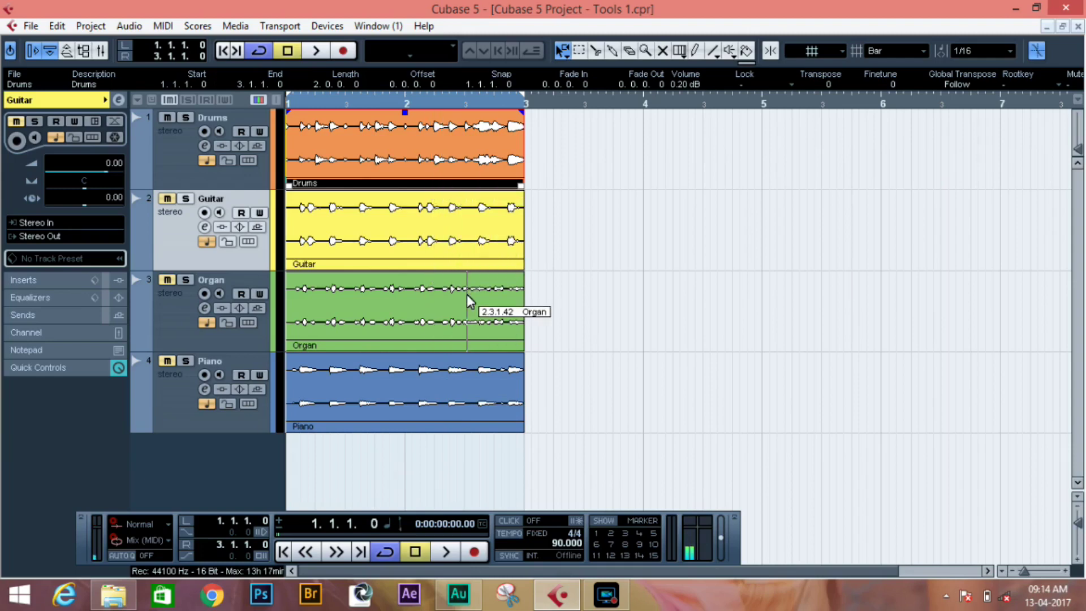
# - Disable "Select Tool: Show Extra Info" in the Editing-Tools preferences and apply the change
pyautogui.click(31, 29)
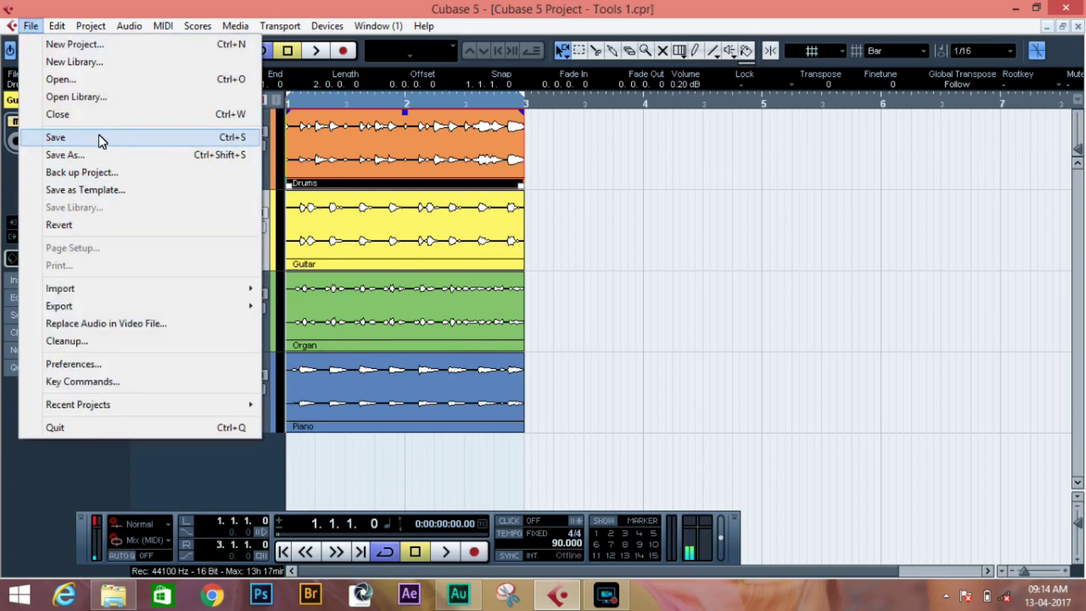
pyautogui.click(100, 364)
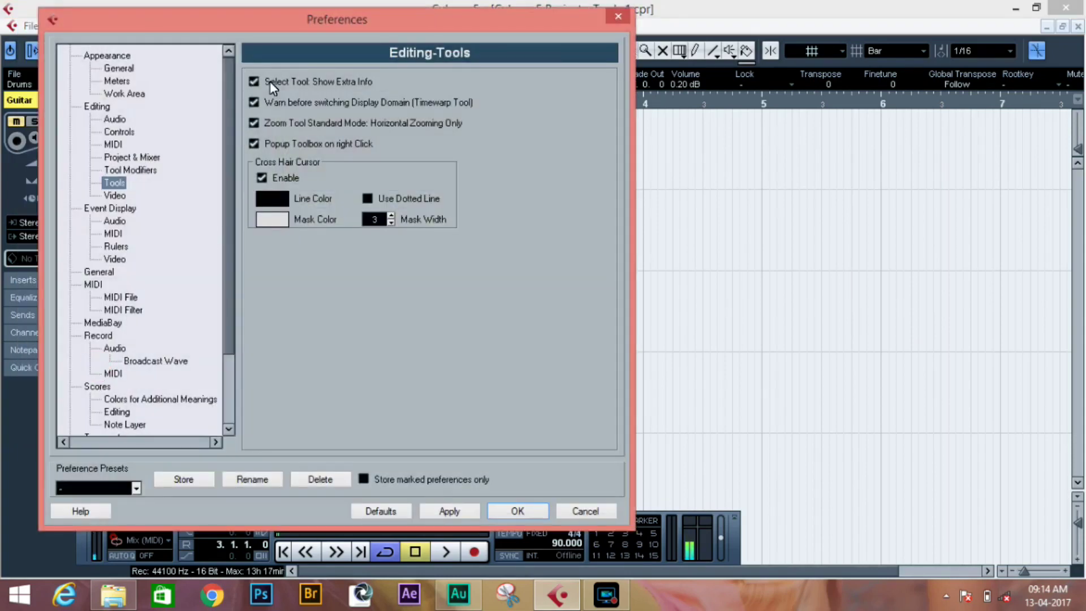
pyautogui.click(254, 81)
pyautogui.click(537, 511)
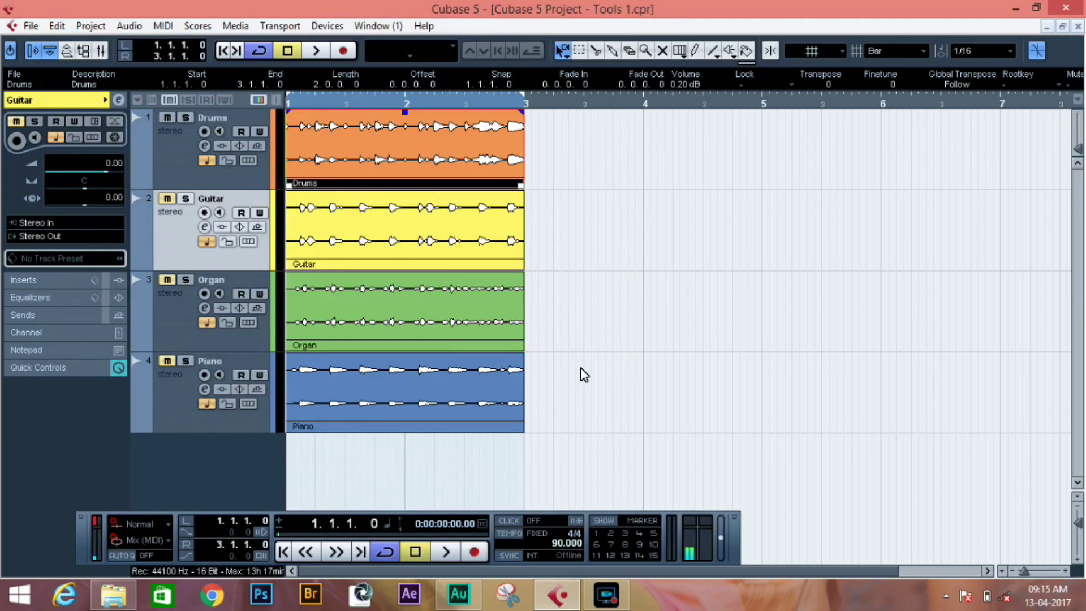
# - Switch the Object Selection tool to Sizing Applies Time Stretch
pyautogui.rightClick(560, 52)
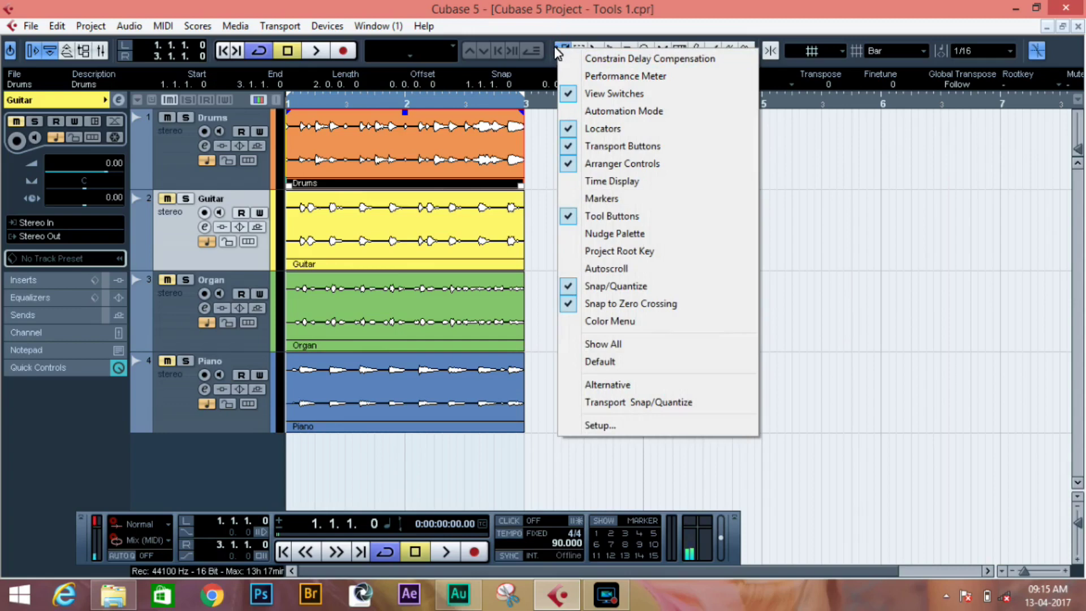
pyautogui.click(559, 26)
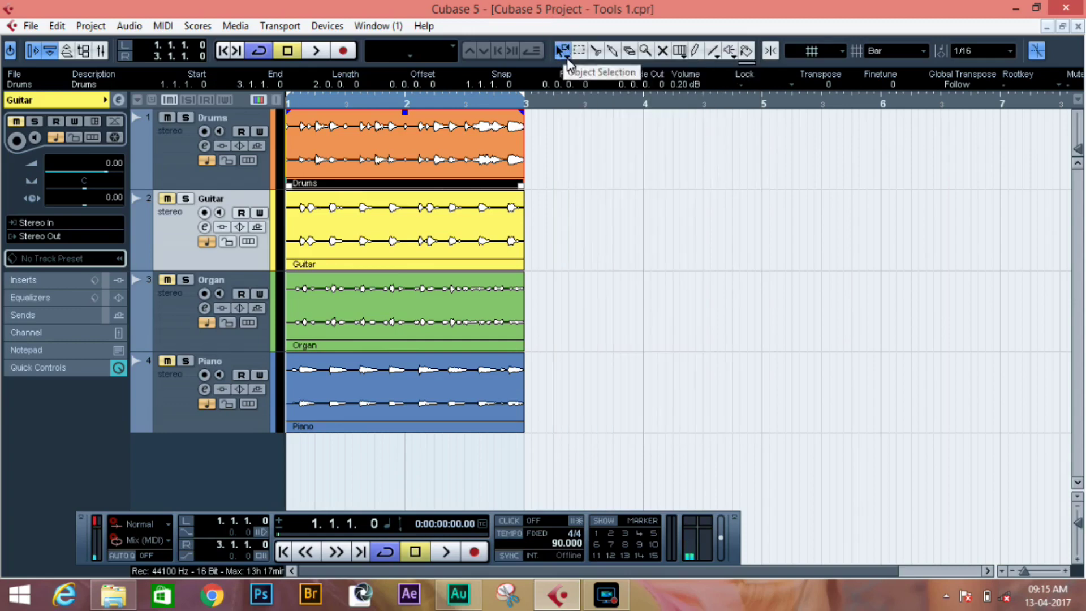
pyautogui.click(562, 52)
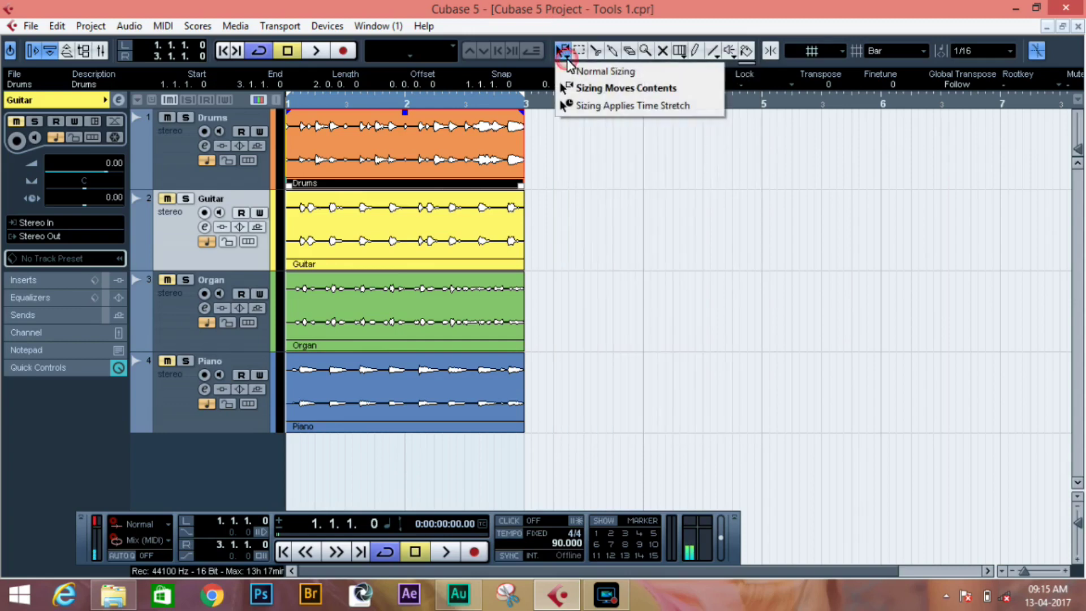
pyautogui.click(583, 105)
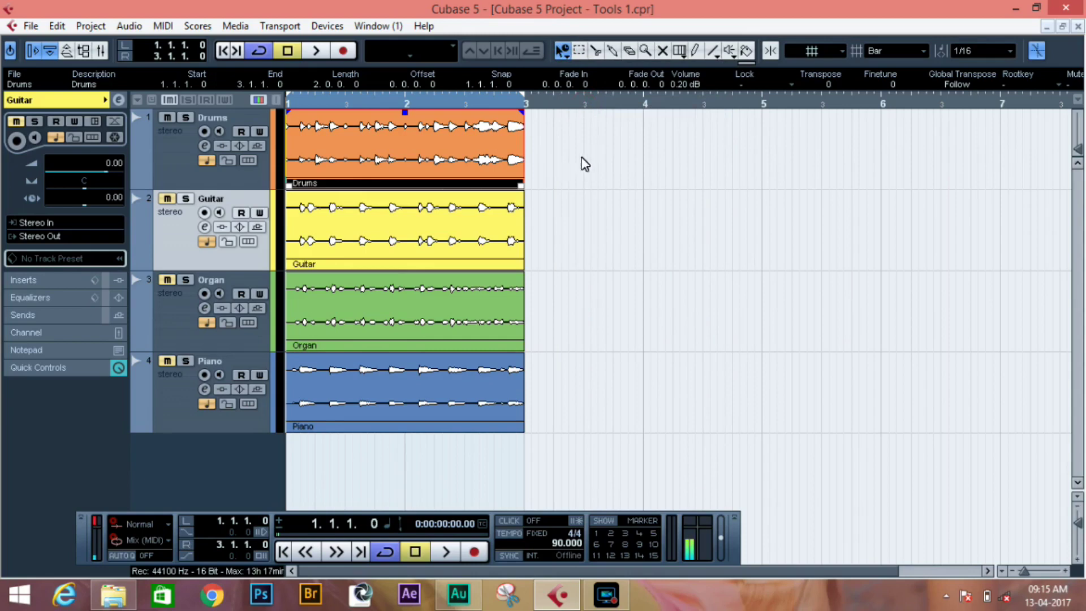
pyautogui.click(564, 56)
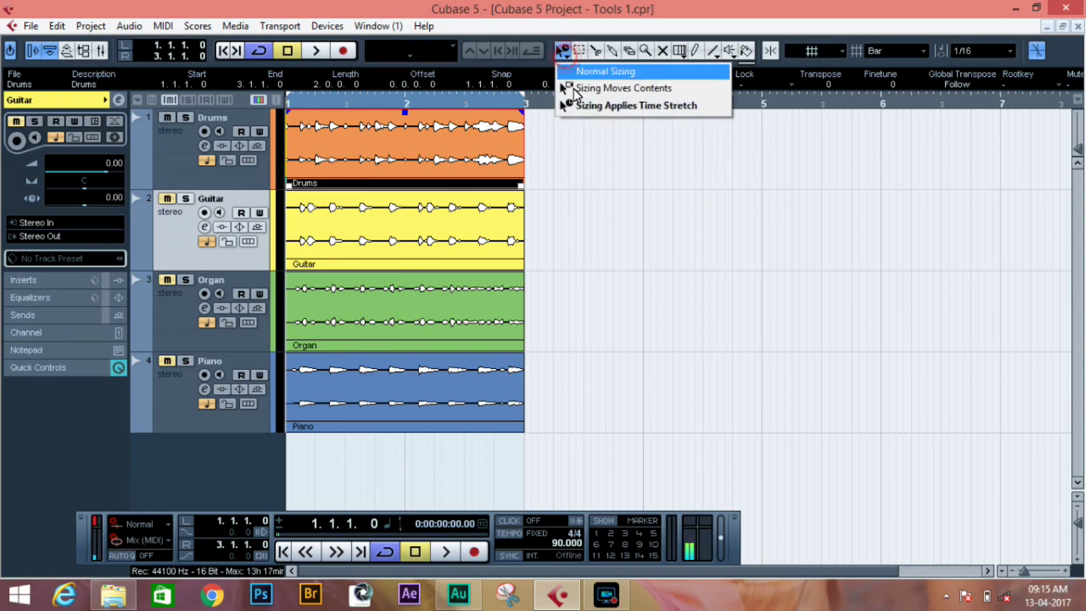
pyautogui.click(580, 108)
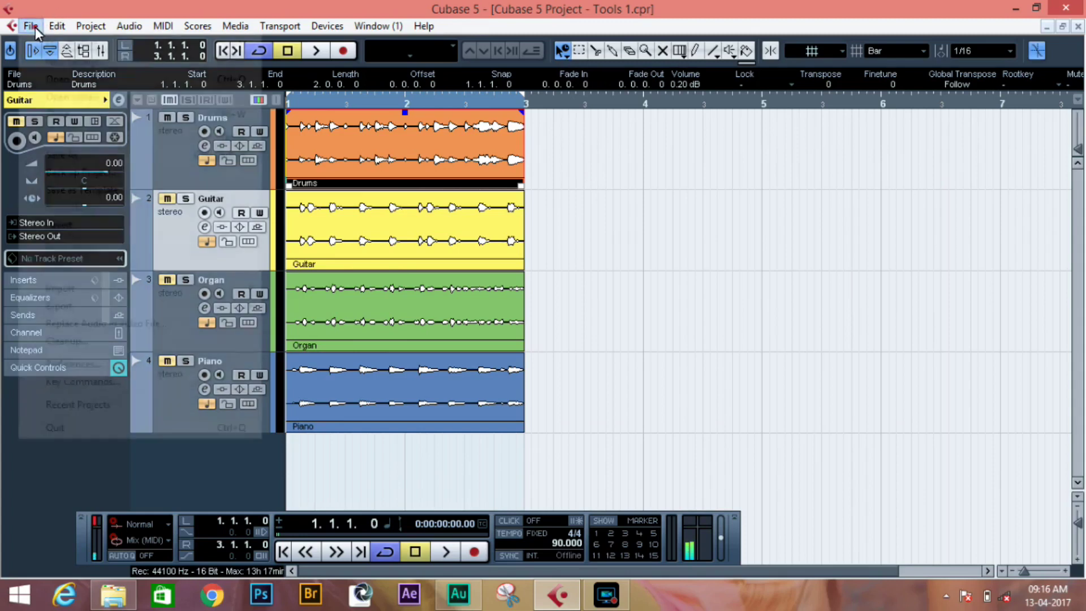
# - Open the Editing-Audio page of the preferences
pyautogui.click(32, 26)
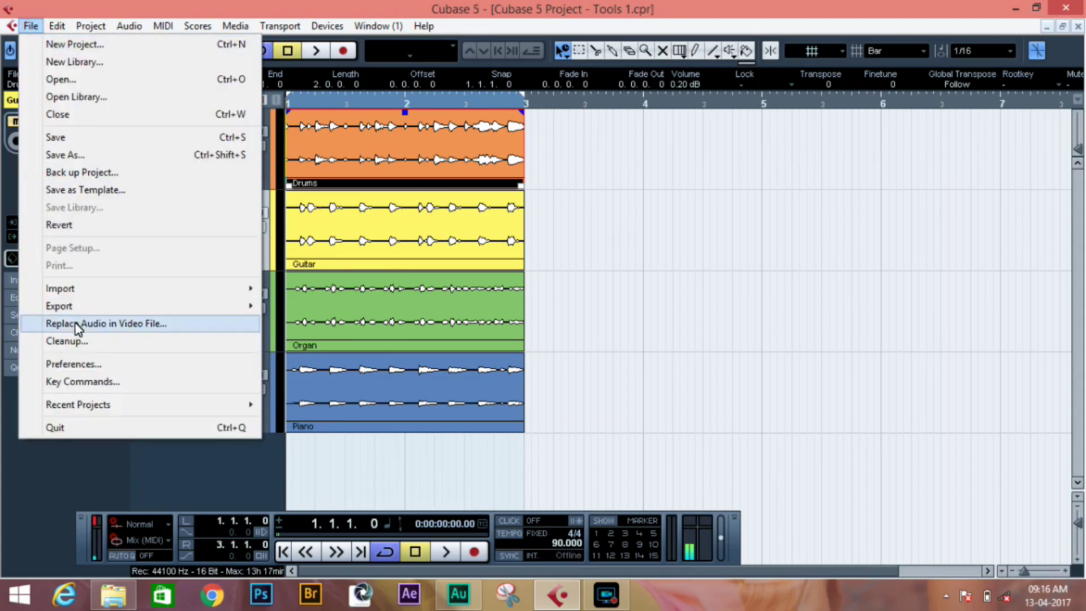
pyautogui.click(79, 364)
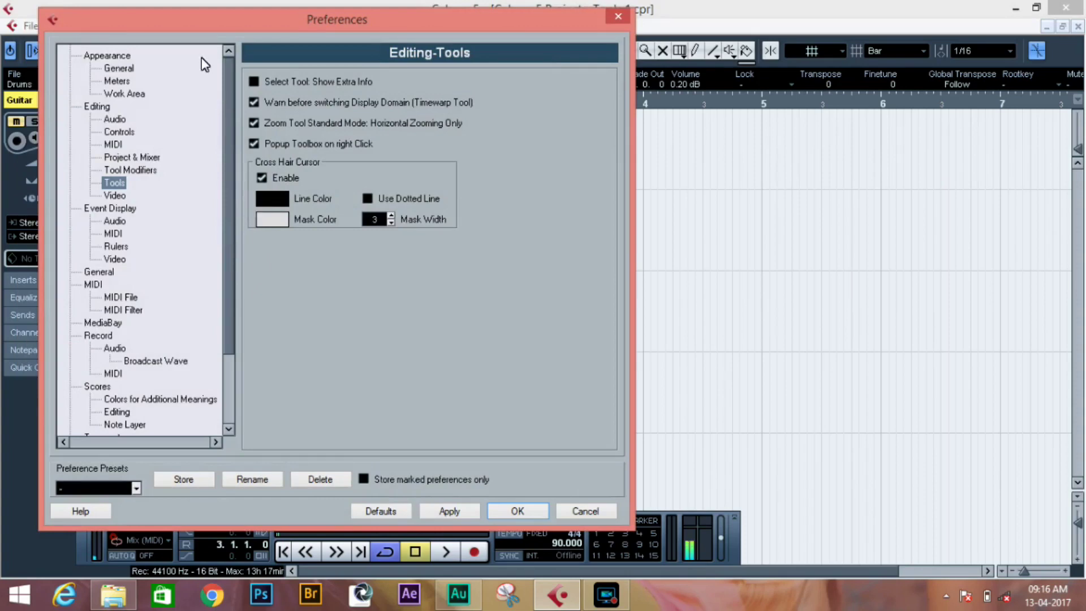
pyautogui.click(100, 105)
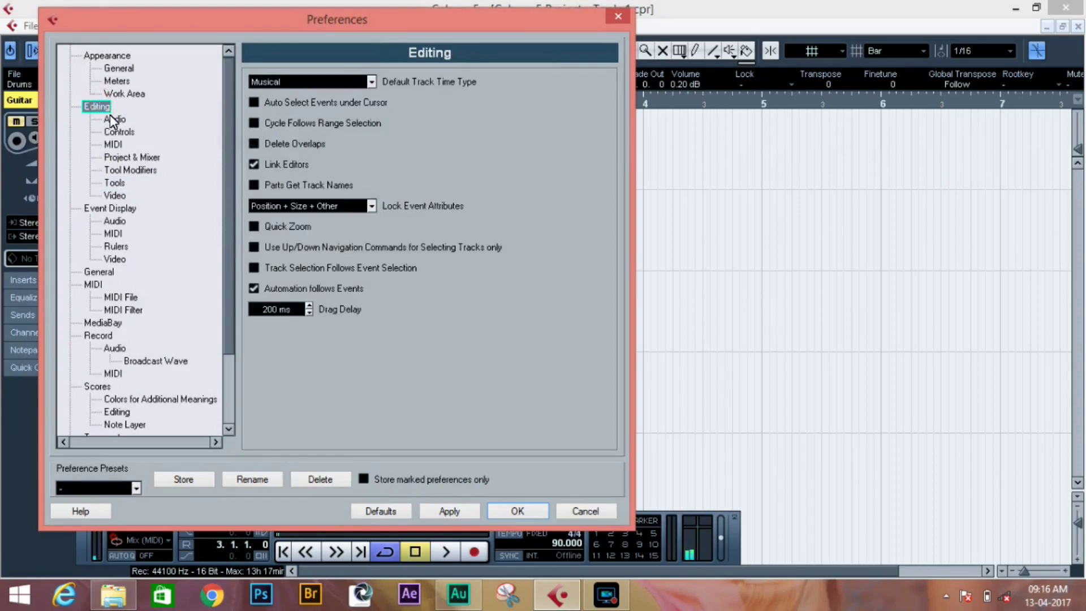
pyautogui.click(114, 120)
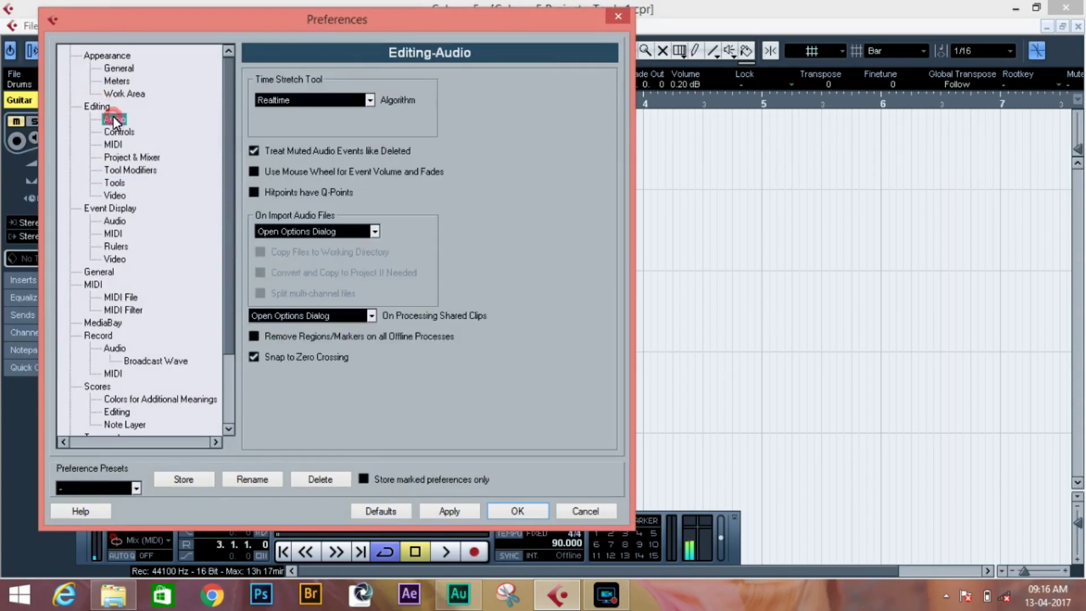
# - Set the Time Stretch Tool algorithm to MPEX 4 and look through its quality options, leaving Preview Quality selected
pyautogui.click(311, 98)
pyautogui.click(369, 101)
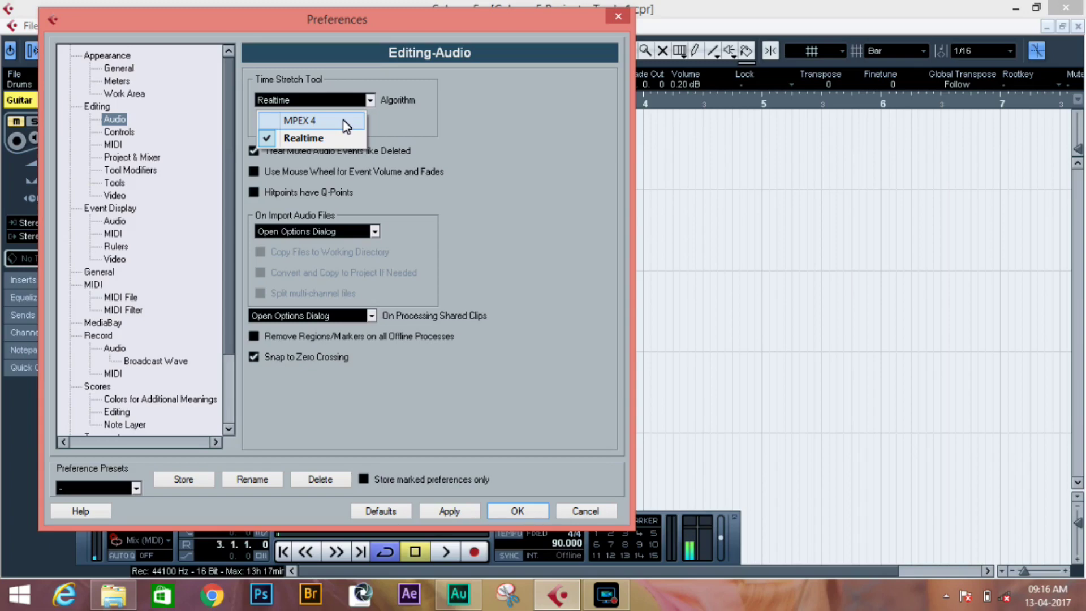
pyautogui.click(343, 120)
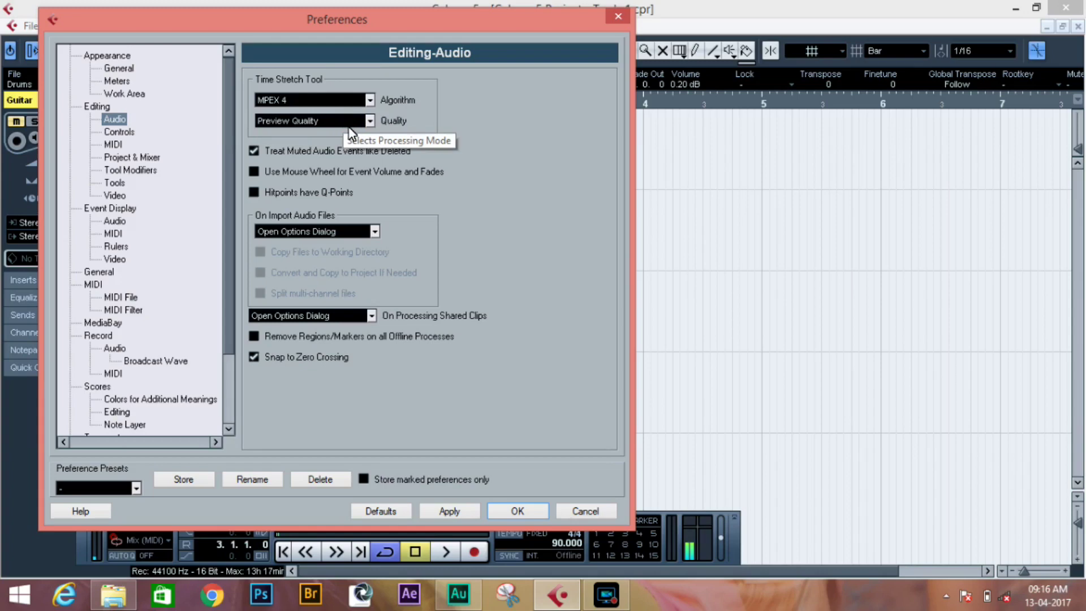
pyautogui.click(345, 121)
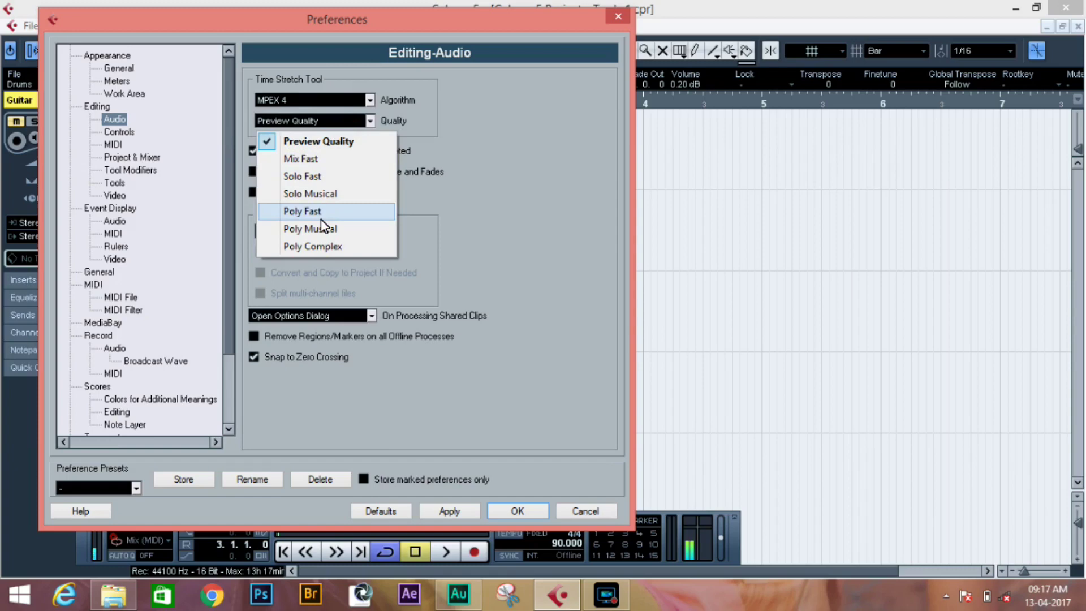
pyautogui.click(531, 157)
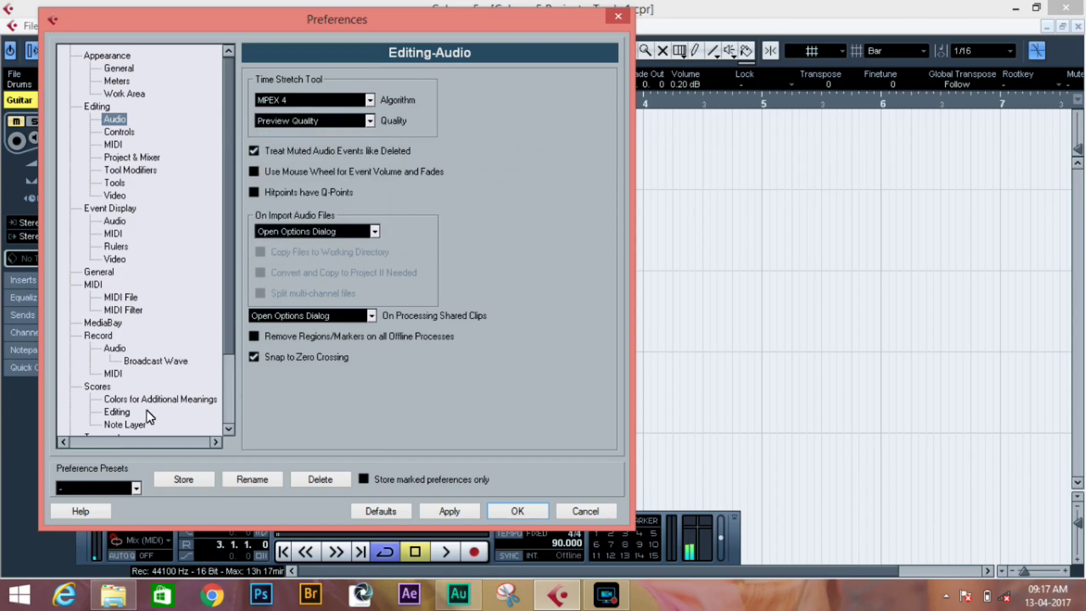
# - Read the preferences help on Editing-Audio, down to the MPEX 4 quality settings, and close the help window
pyautogui.click(81, 511)
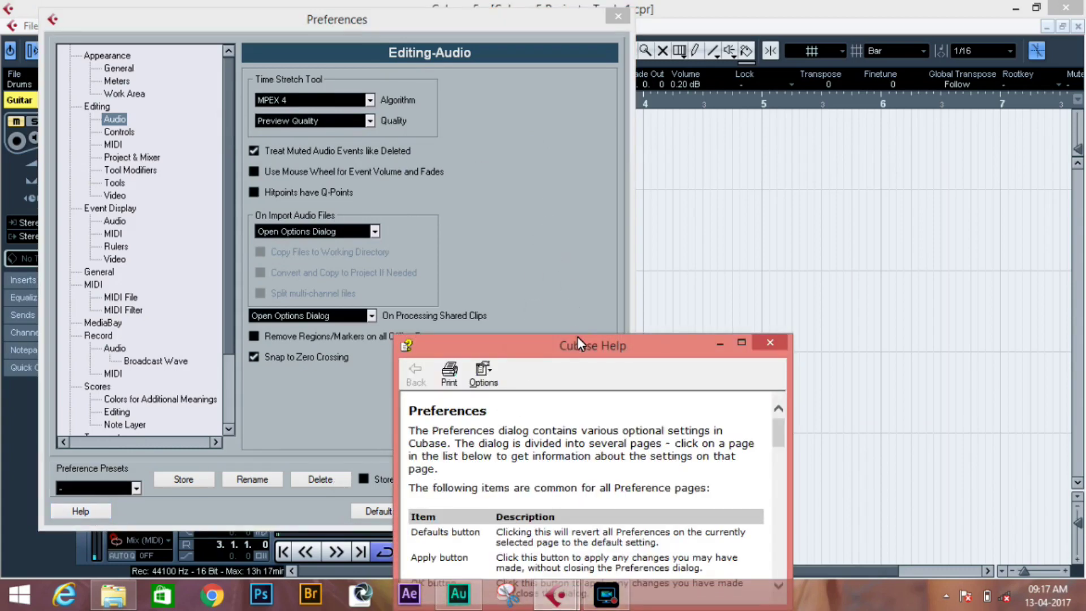
pyautogui.moveTo(578, 348); pyautogui.dragTo(575, 154)
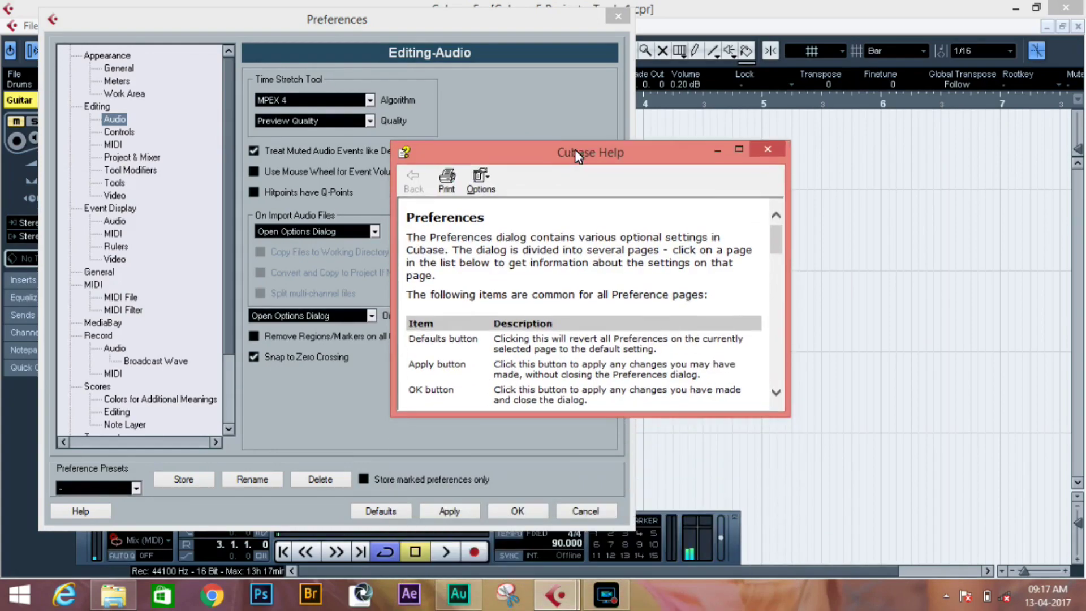
pyautogui.moveTo(778, 237); pyautogui.dragTo(779, 301)
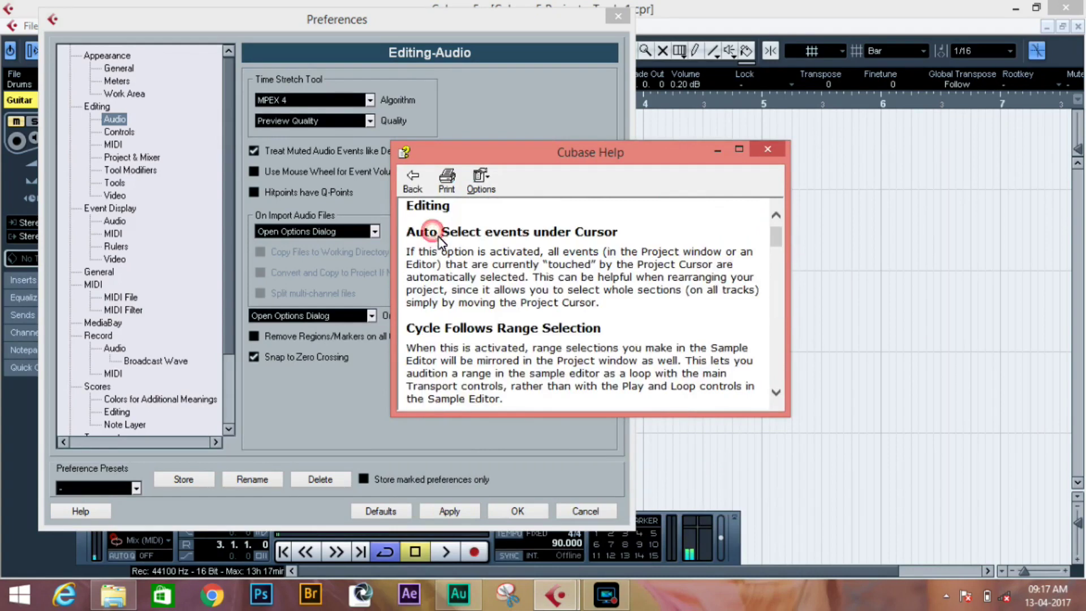
pyautogui.click(436, 239)
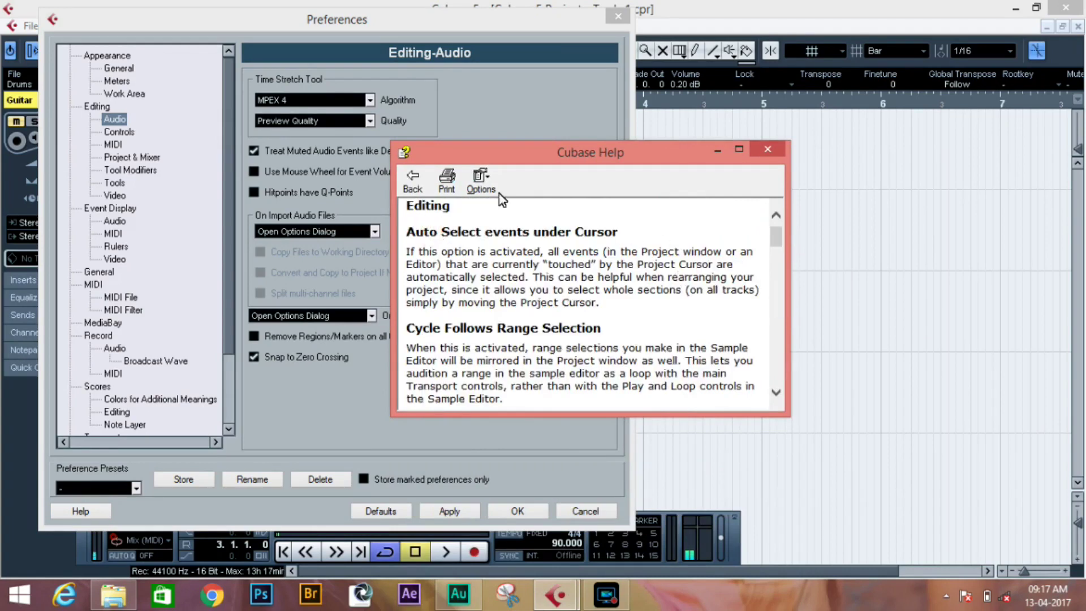
pyautogui.click(413, 178)
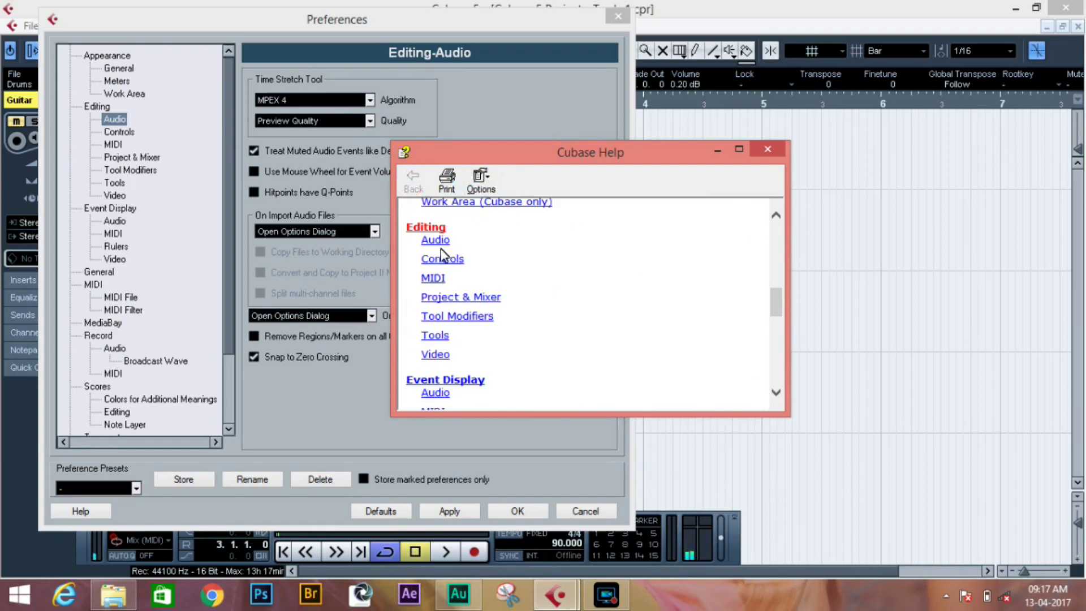
pyautogui.click(438, 243)
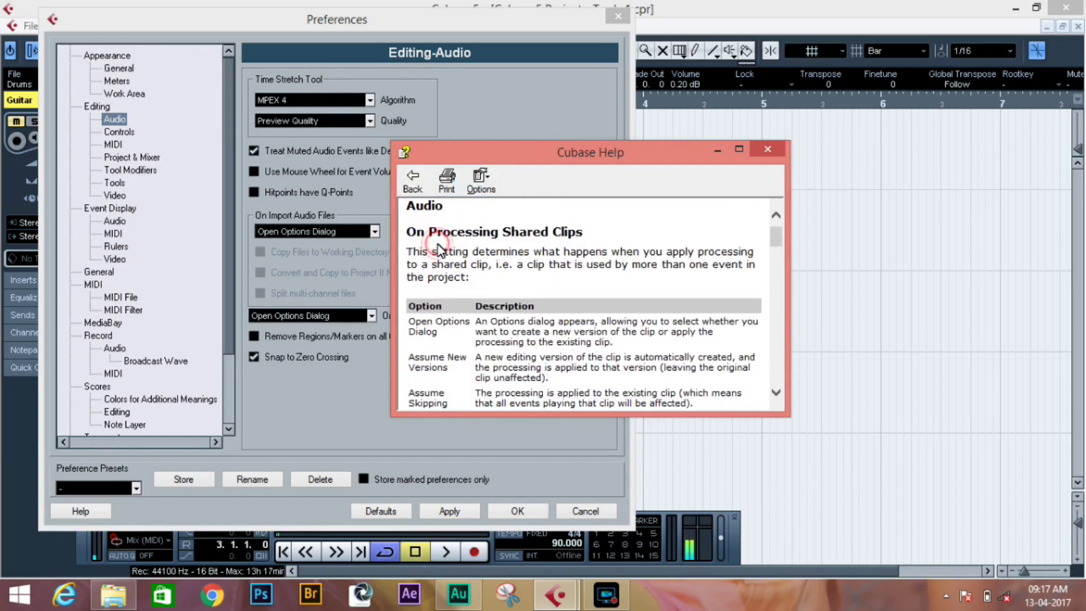
pyautogui.moveTo(775, 245); pyautogui.dragTo(779, 301)
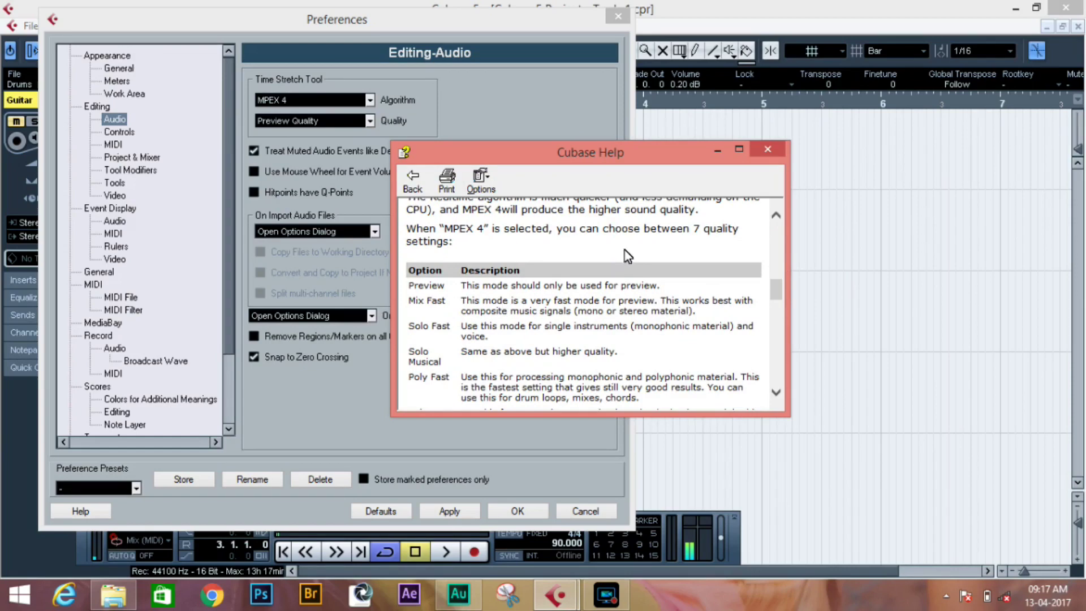
pyautogui.click(767, 150)
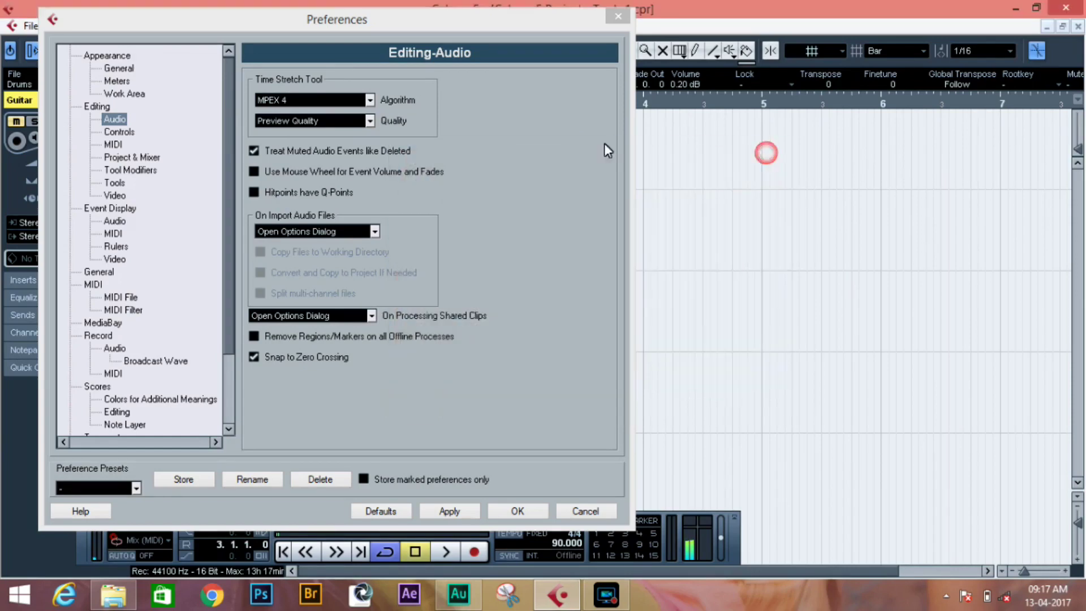
# - Set the Time Stretch Tool algorithm to Realtime and confirm the preferences
pyautogui.click(341, 103)
pyautogui.click(311, 135)
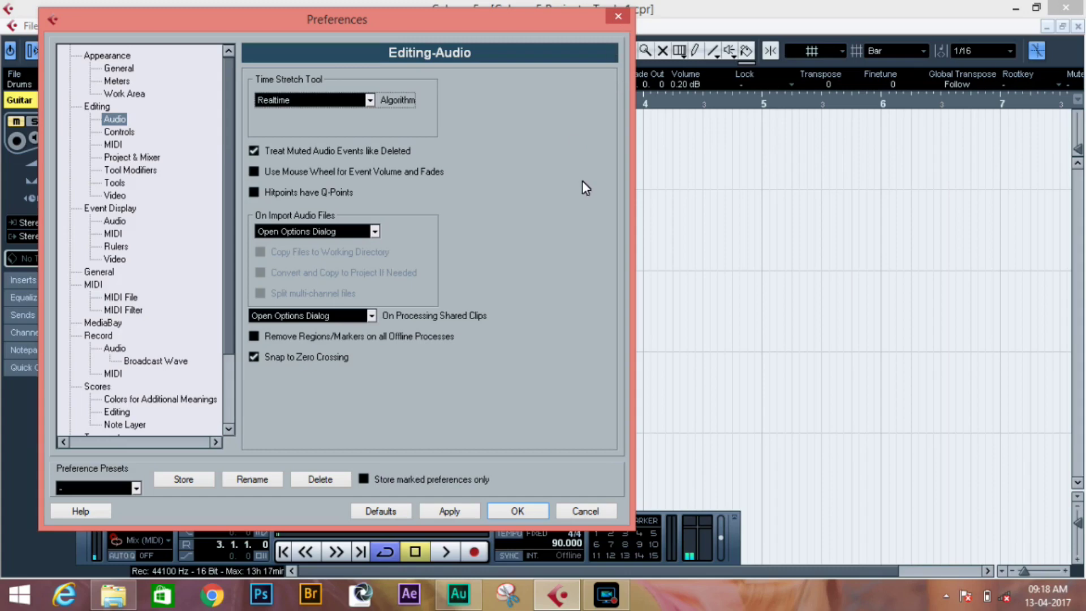
pyautogui.click(517, 512)
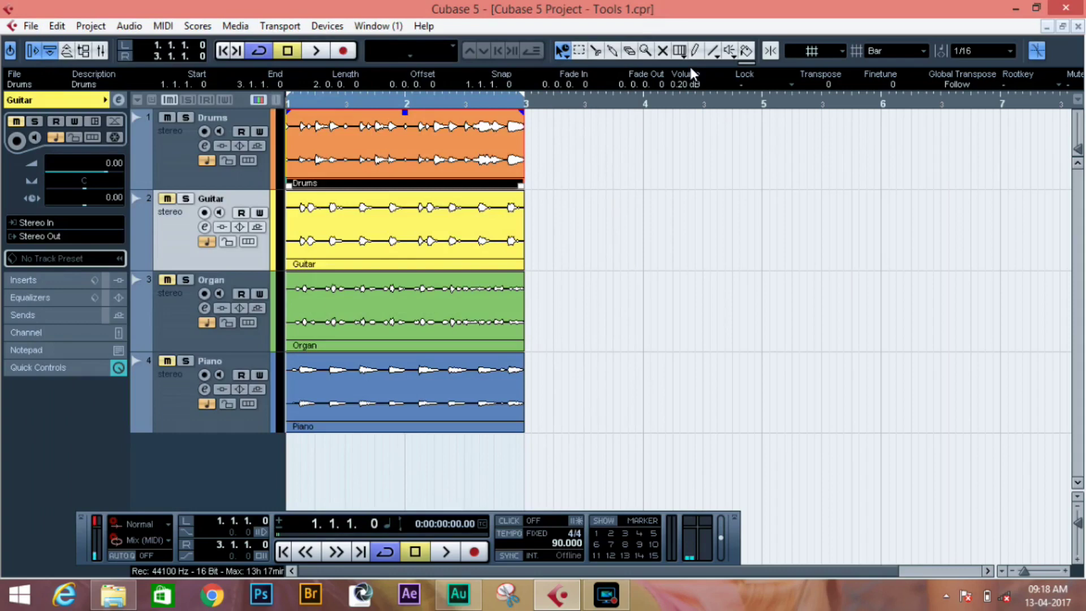
# - Turn on Snap and deselect the Drums event
pyautogui.click(769, 53)
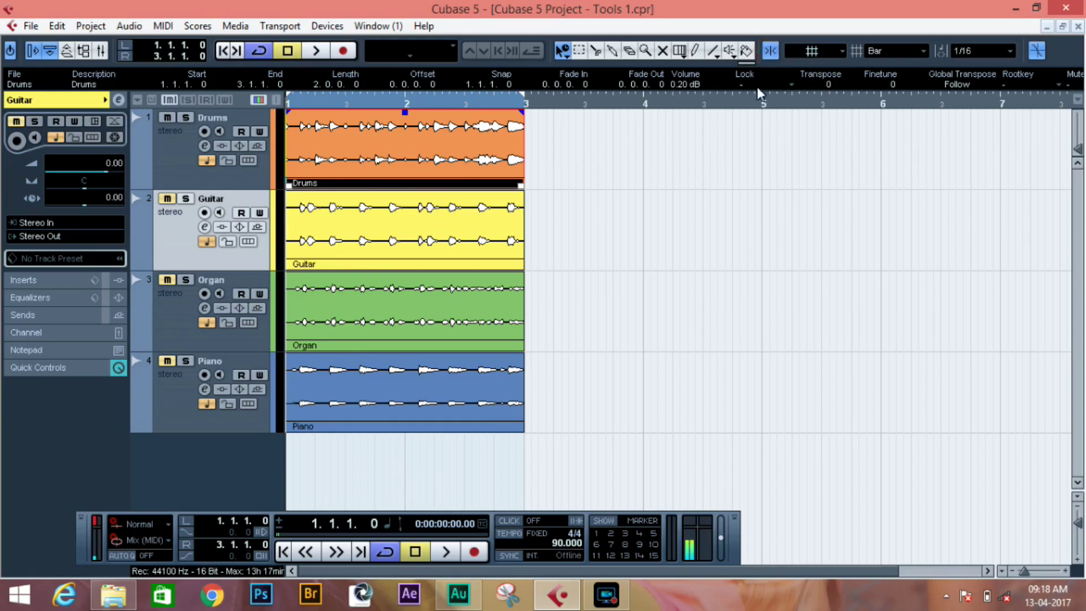
pyautogui.click(728, 205)
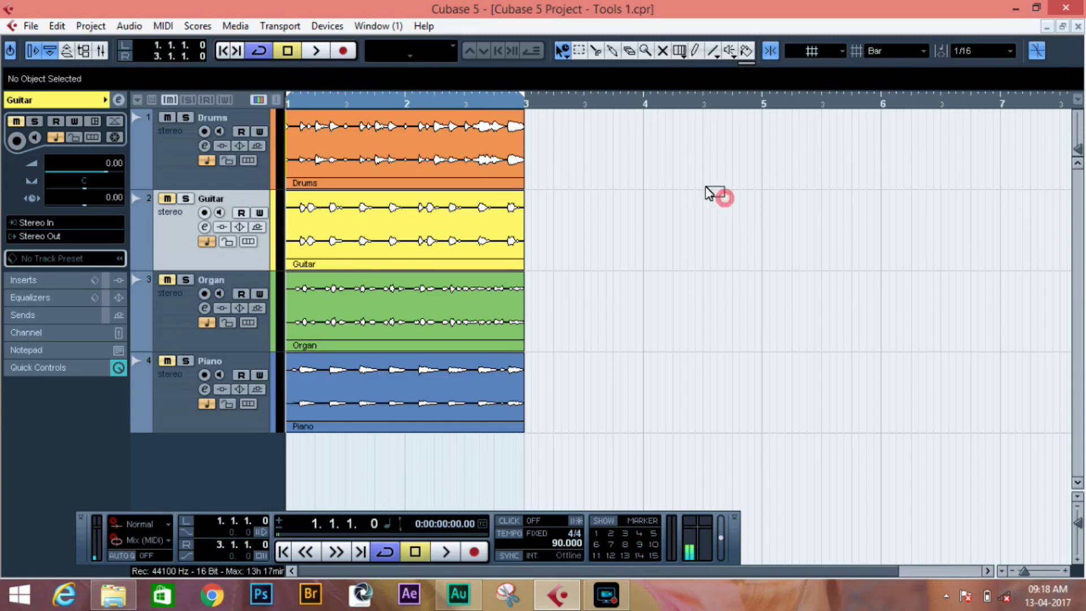
pyautogui.moveTo(724, 196); pyautogui.dragTo(639, 158)
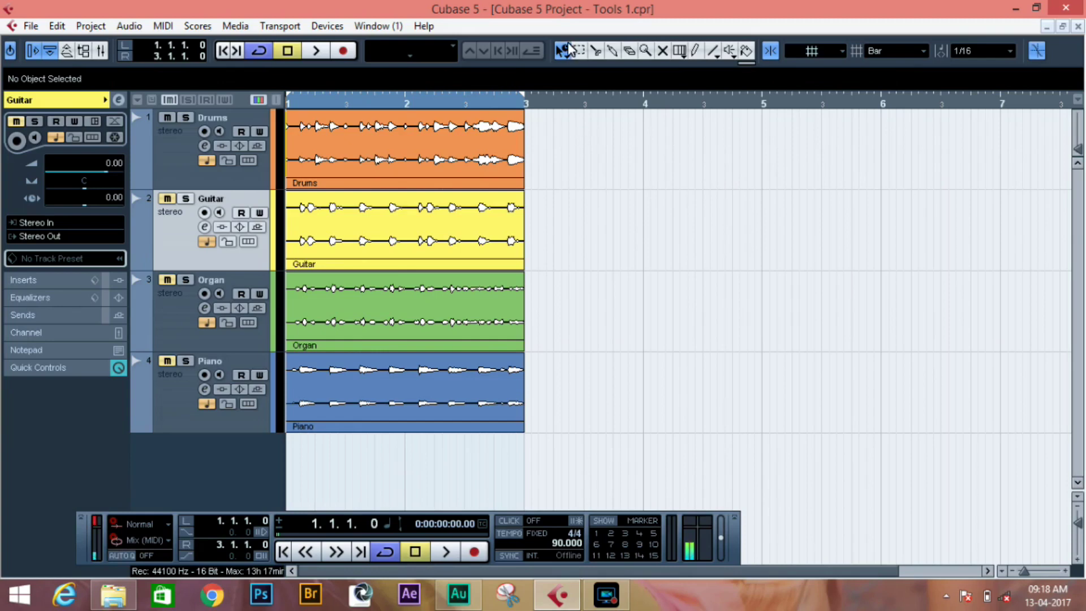
# - Cycle the Object Selection tool repeatedly through its three sizing modes, check the mode list, and end on Normal Sizing
pyautogui.press('1')
pyautogui.press('1')
pyautogui.press('1')
pyautogui.press('1')
pyautogui.press('1')
pyautogui.press('1')
pyautogui.click(565, 62)
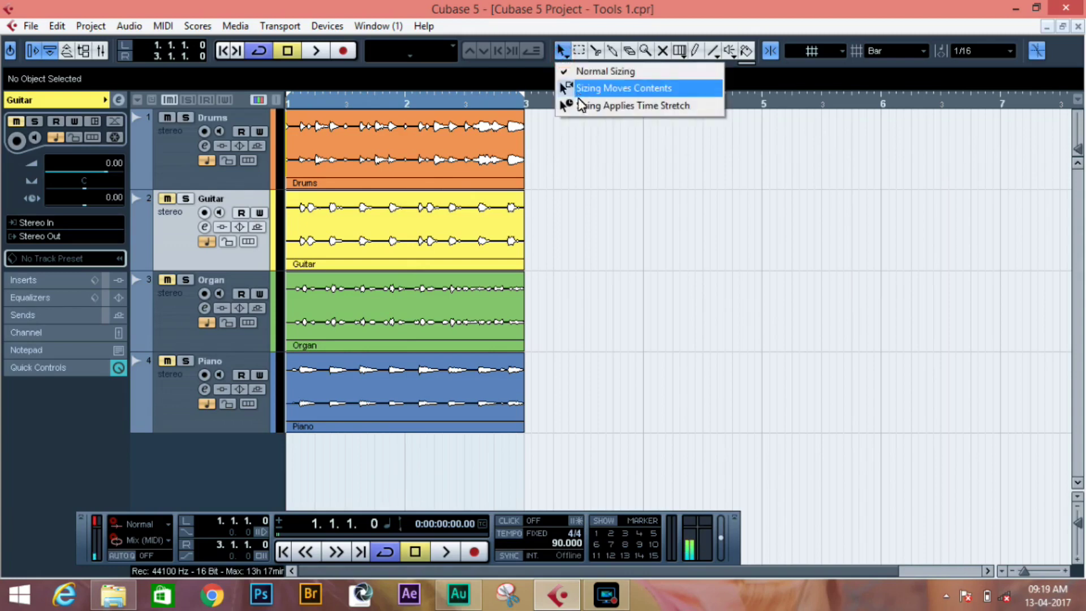
pyautogui.click(572, 90)
pyautogui.click(583, 151)
pyautogui.press('1')
pyautogui.press('1')
pyautogui.press('1')
pyautogui.press('1')
pyautogui.press('1')
pyautogui.press('1')
pyautogui.press('1')
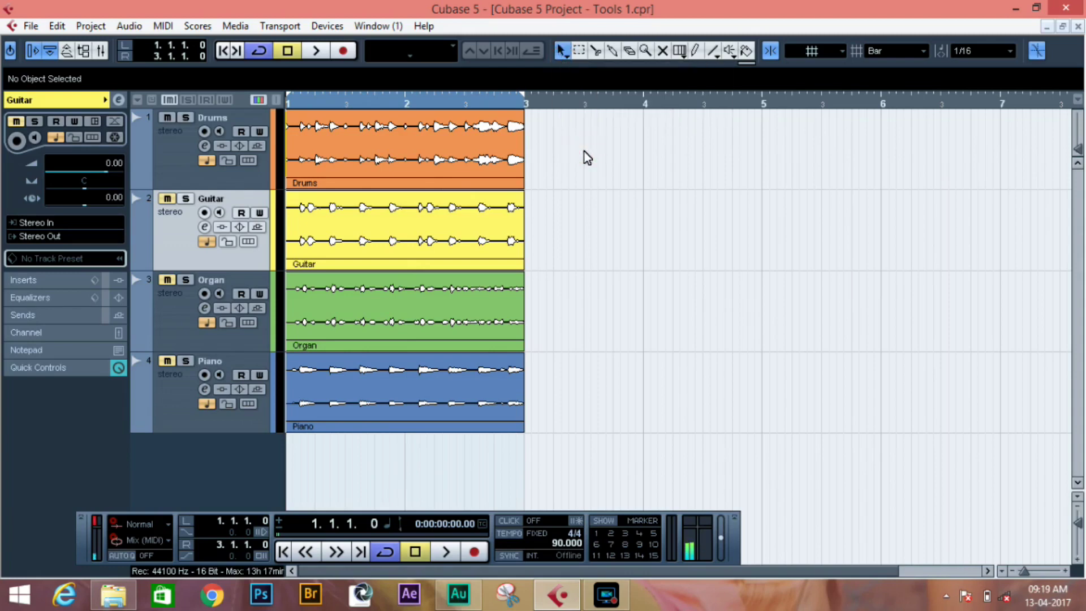
pyautogui.press('1')
pyautogui.press('1')
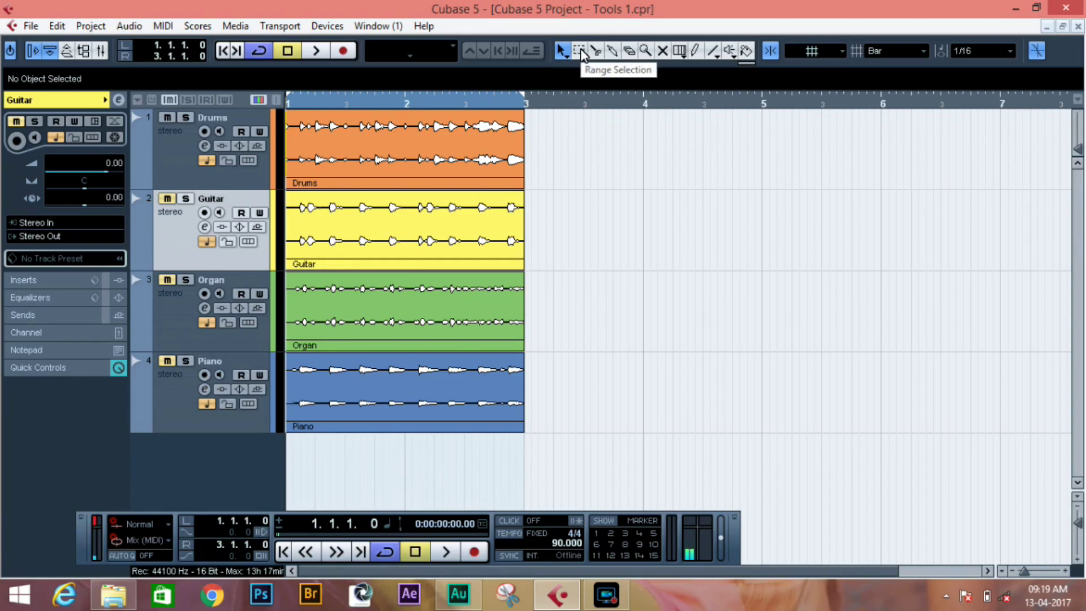
# - Switch through the Range Selection, Split, Glue, Erase and Zoom tools and return to Object Selection
pyautogui.press('2')
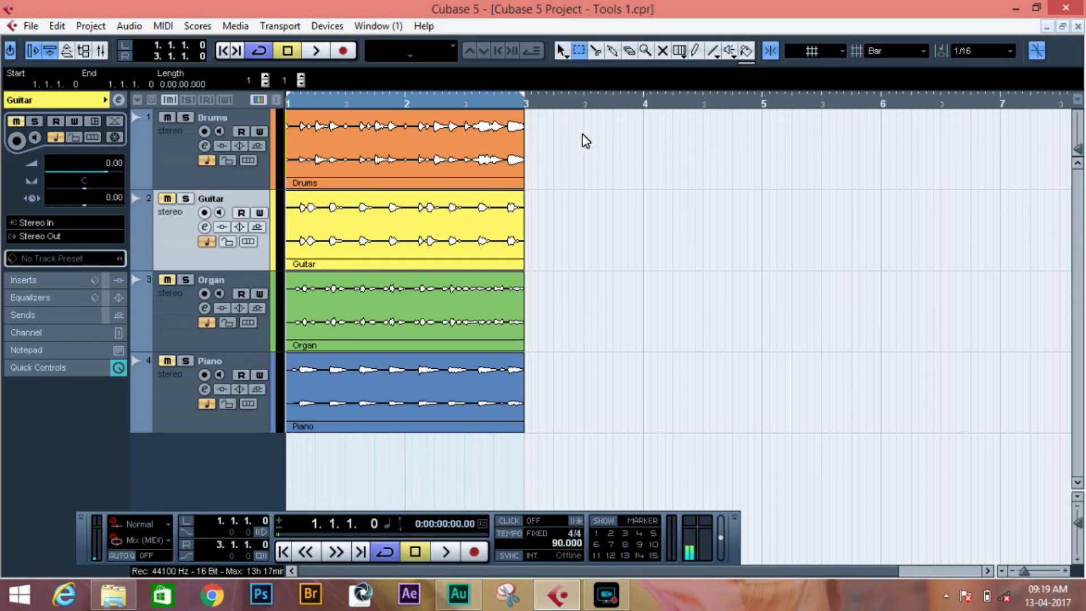
pyautogui.click(596, 54)
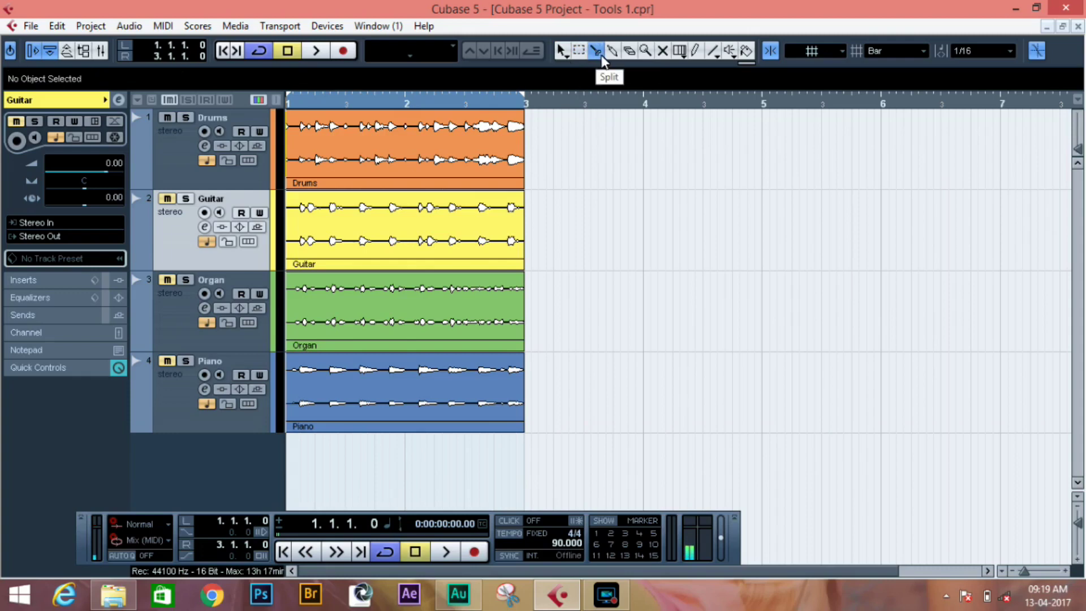
pyautogui.click(609, 53)
pyautogui.press('5')
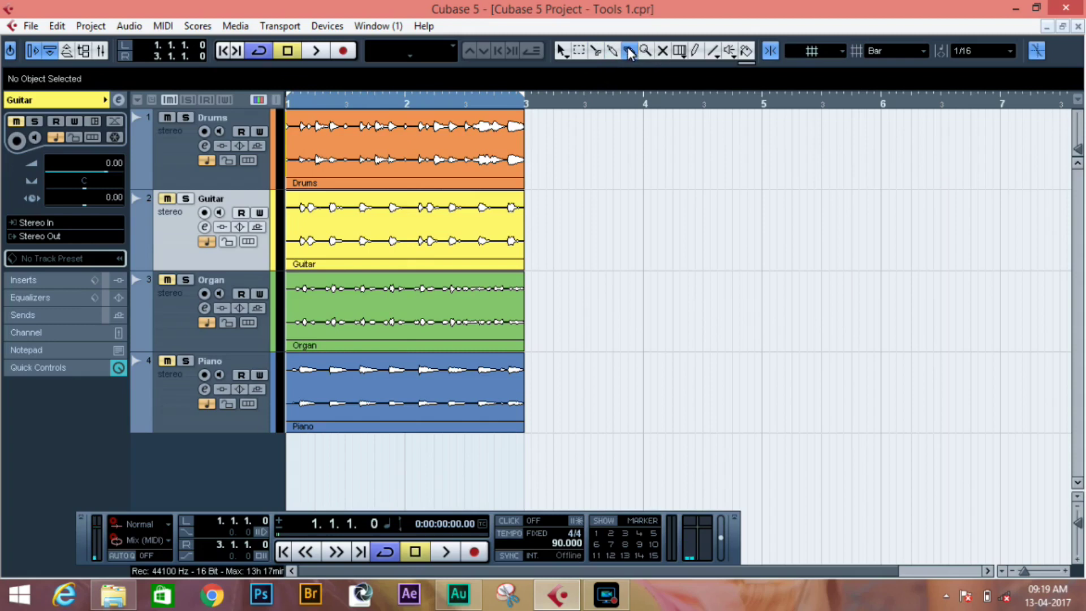
pyautogui.press('6')
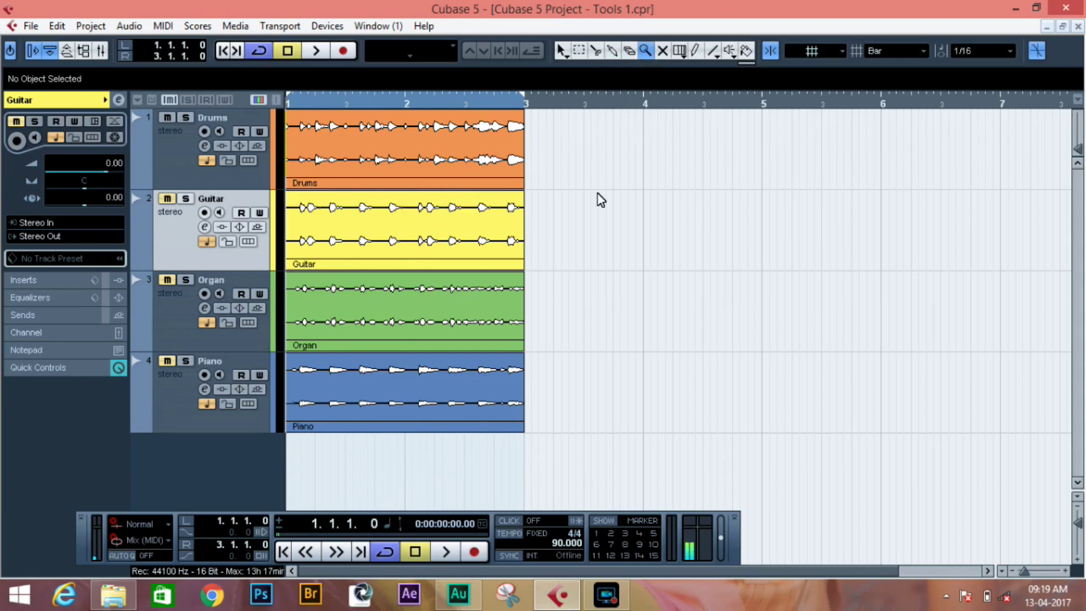
pyautogui.press('1')
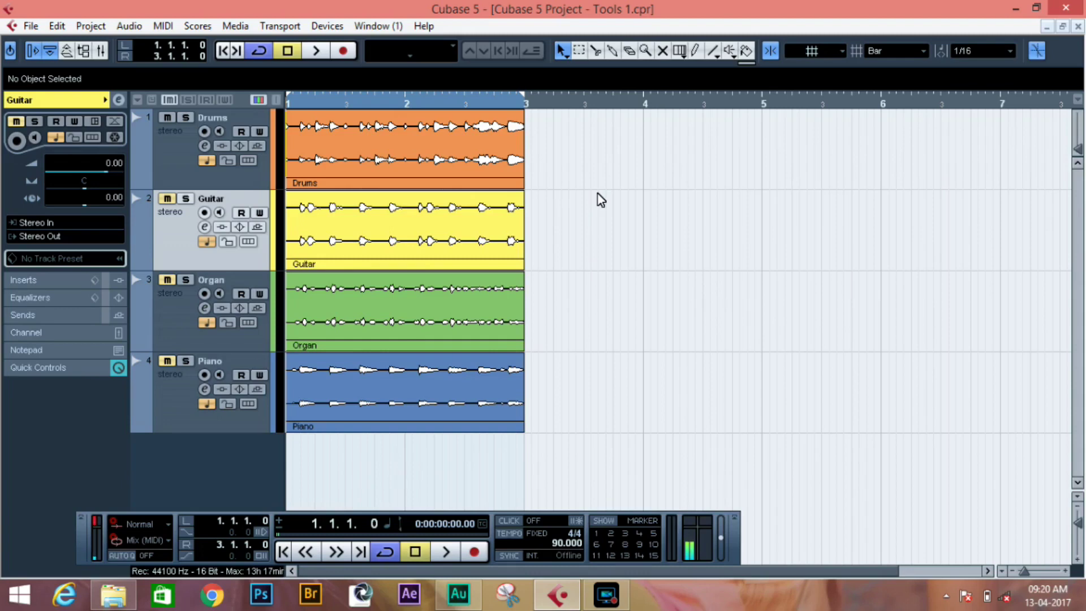
# - Activate the Range Selection tool, checking where the tool is found in the project window's quick tool palette
pyautogui.press('2')
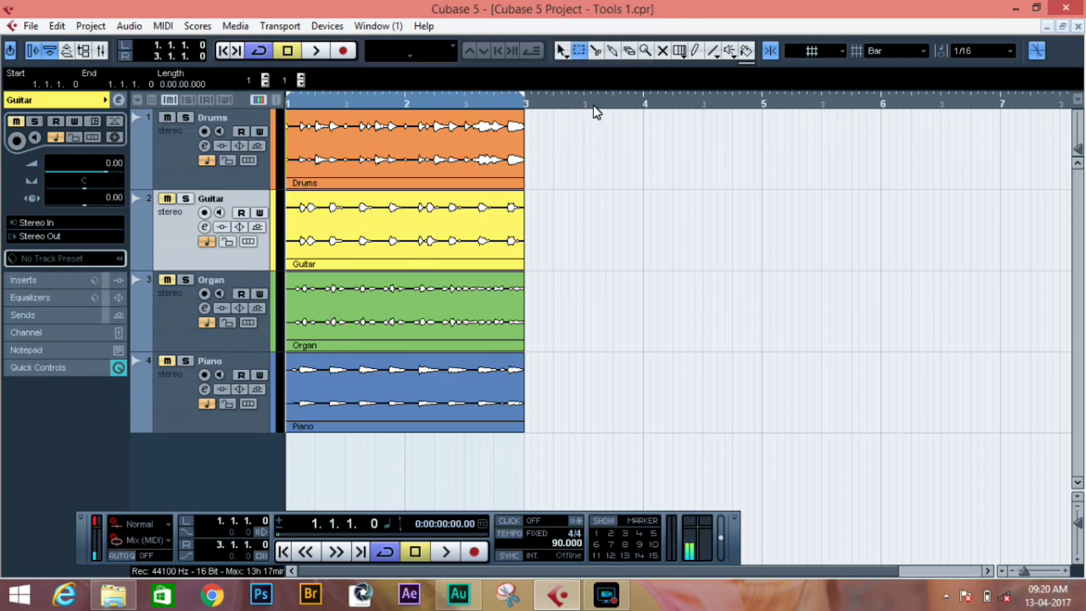
pyautogui.rightClick(558, 125)
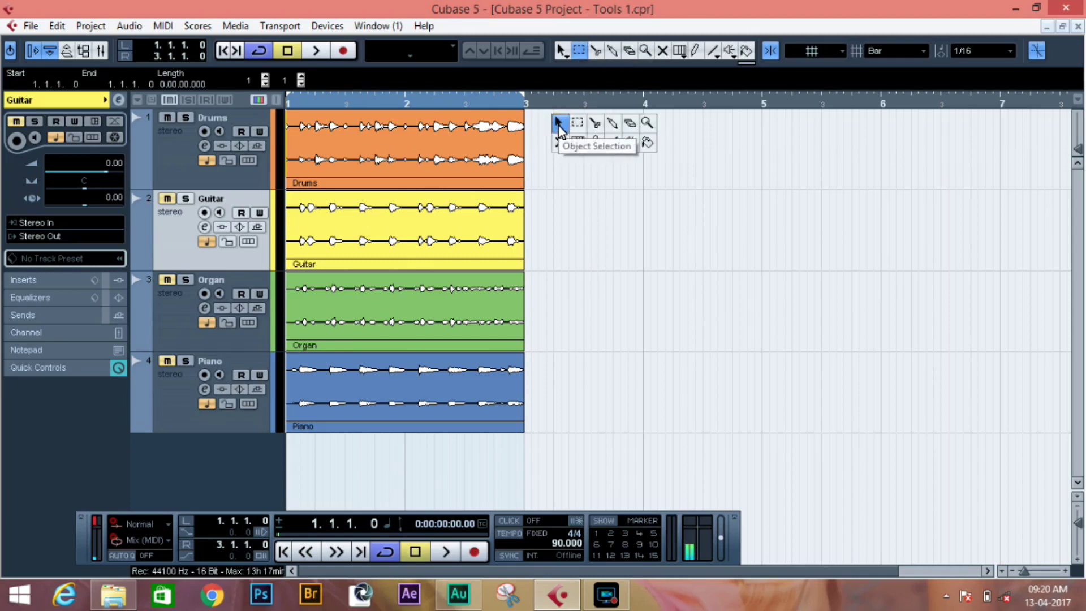
pyautogui.click(559, 123)
pyautogui.press('2')
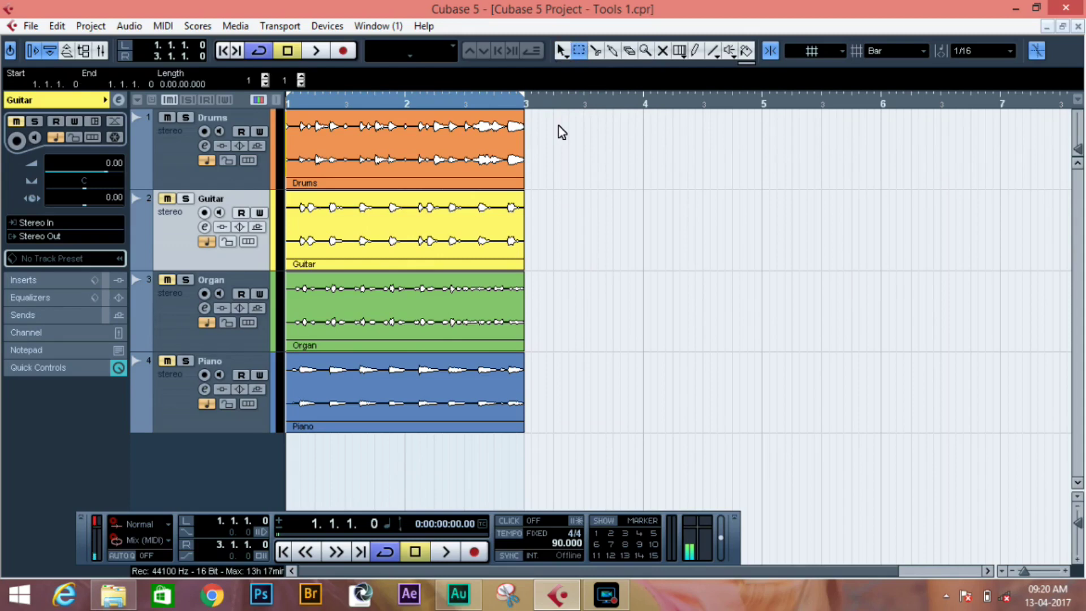
# - Select a range covering bar 2 of the Drums event and clear it, then repeat the selection and clear it again
pyautogui.click(368, 116)
pyautogui.moveTo(368, 122); pyautogui.dragTo(474, 175)
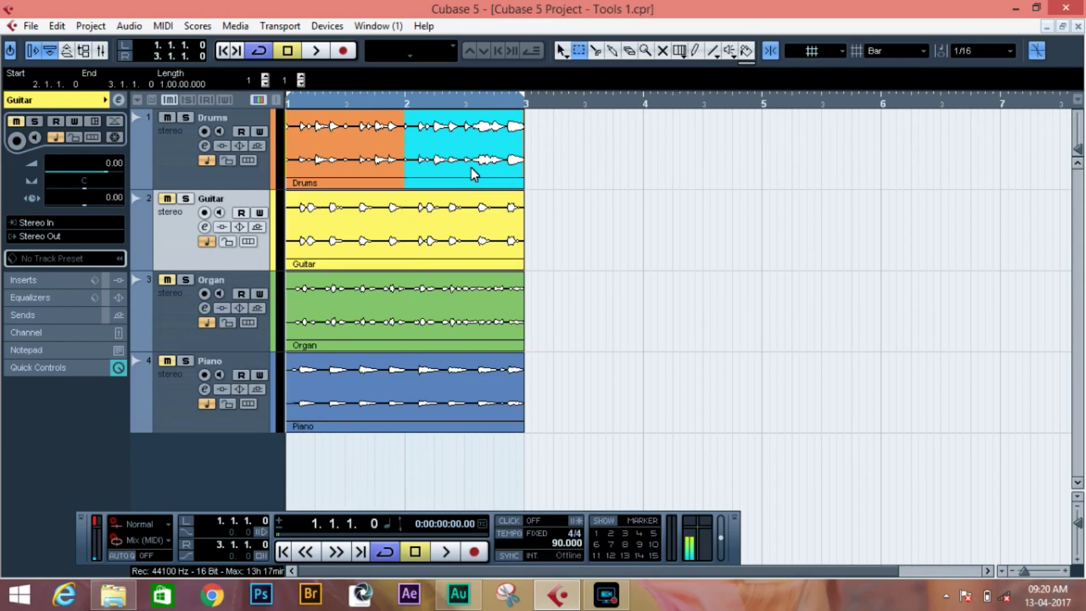
pyautogui.click(433, 157)
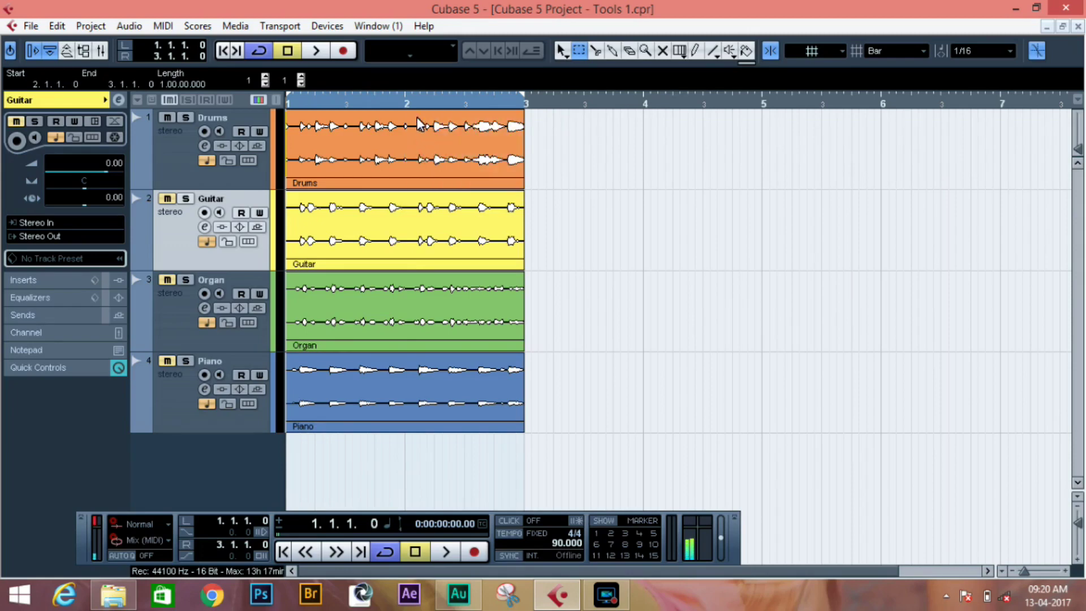
pyautogui.moveTo(419, 119); pyautogui.dragTo(489, 163)
pyautogui.click(493, 171)
# - Enable Cycle Follows Range Selection in the Editing preferences and confirm
pyautogui.click(30, 26)
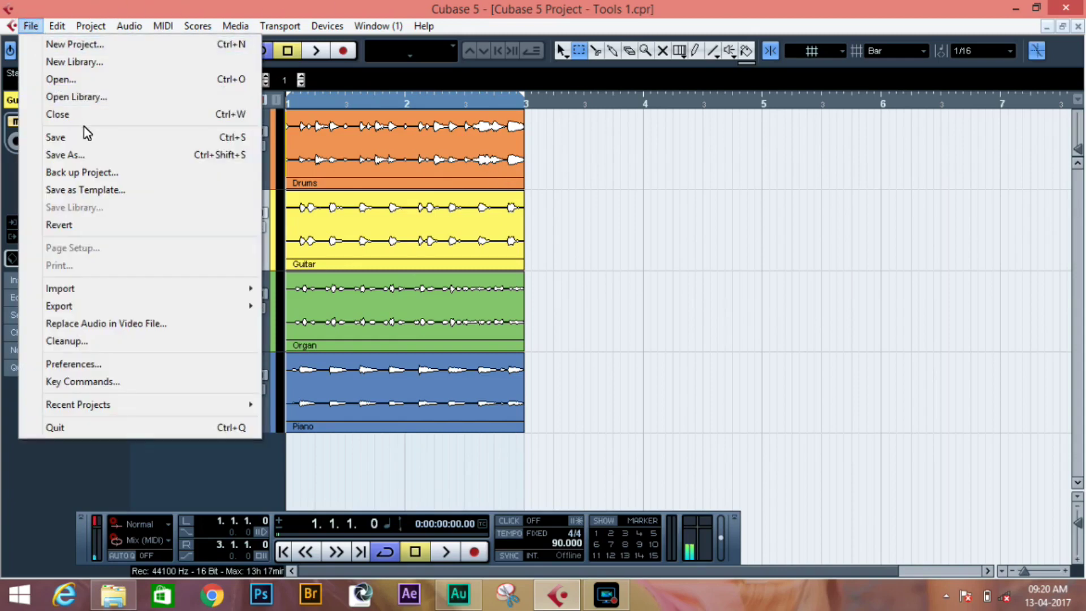
pyautogui.click(90, 364)
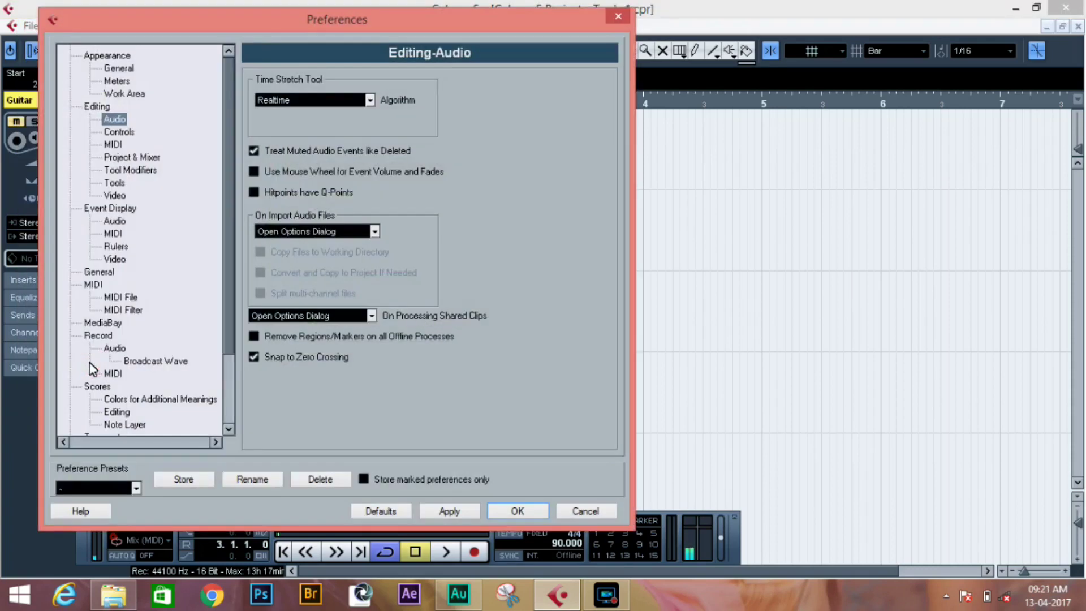
pyautogui.click(97, 108)
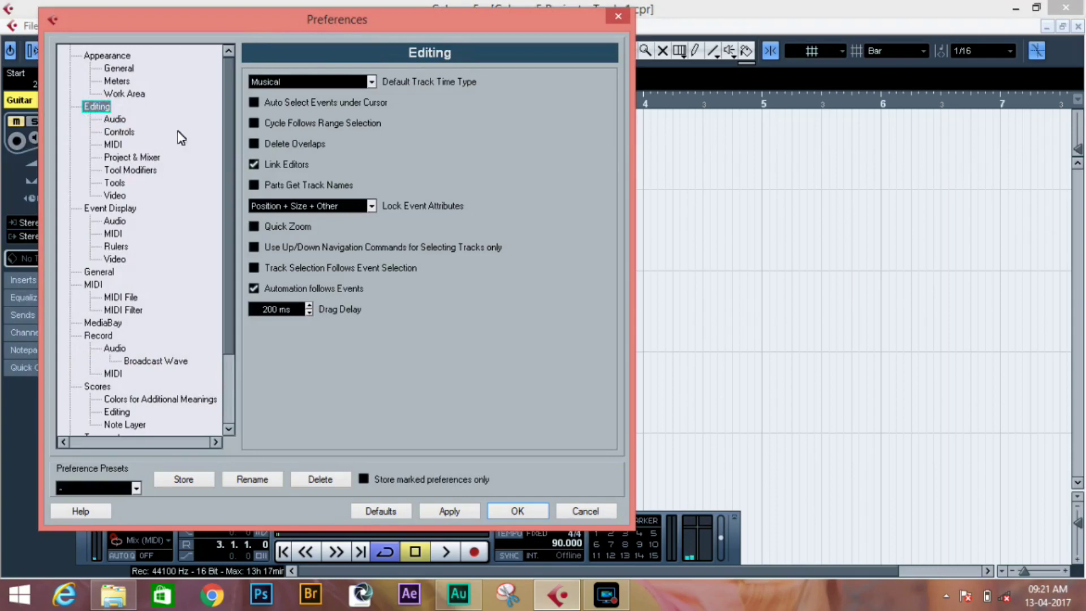
pyautogui.click(253, 163)
pyautogui.click(253, 123)
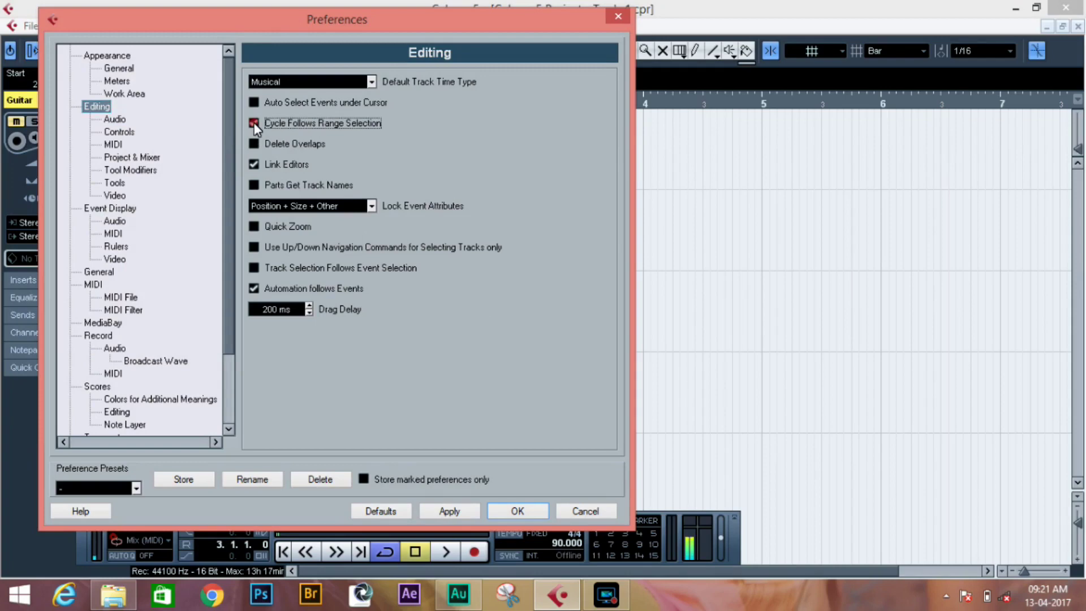
pyautogui.click(540, 512)
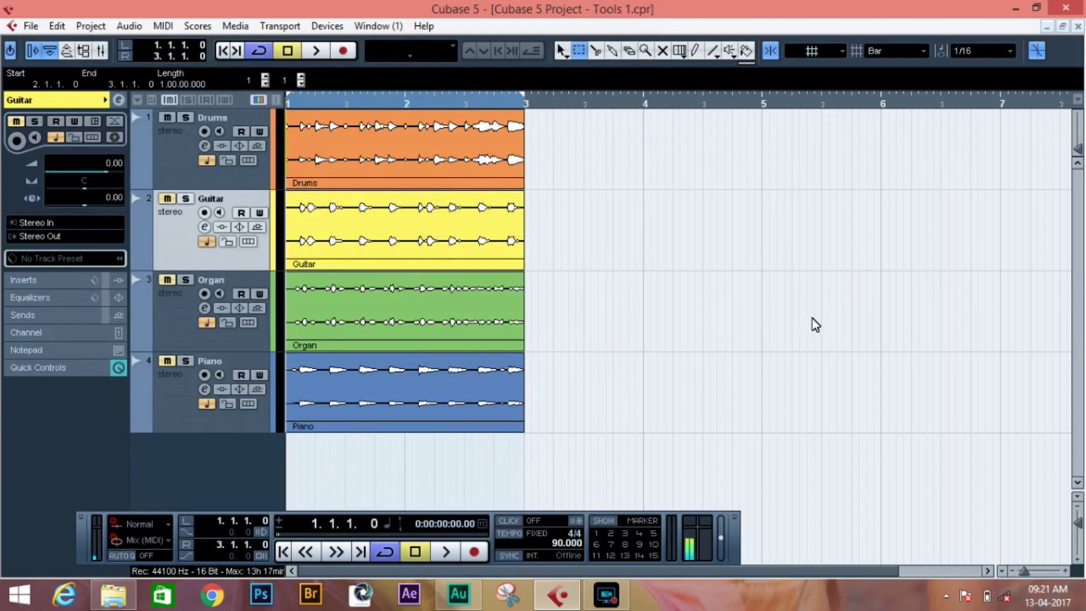
# - Toggle the cycle off and back on, and select bar 2 of the Drums event as a range
pyautogui.click(393, 553)
pyautogui.click(392, 552)
pyautogui.click(425, 111)
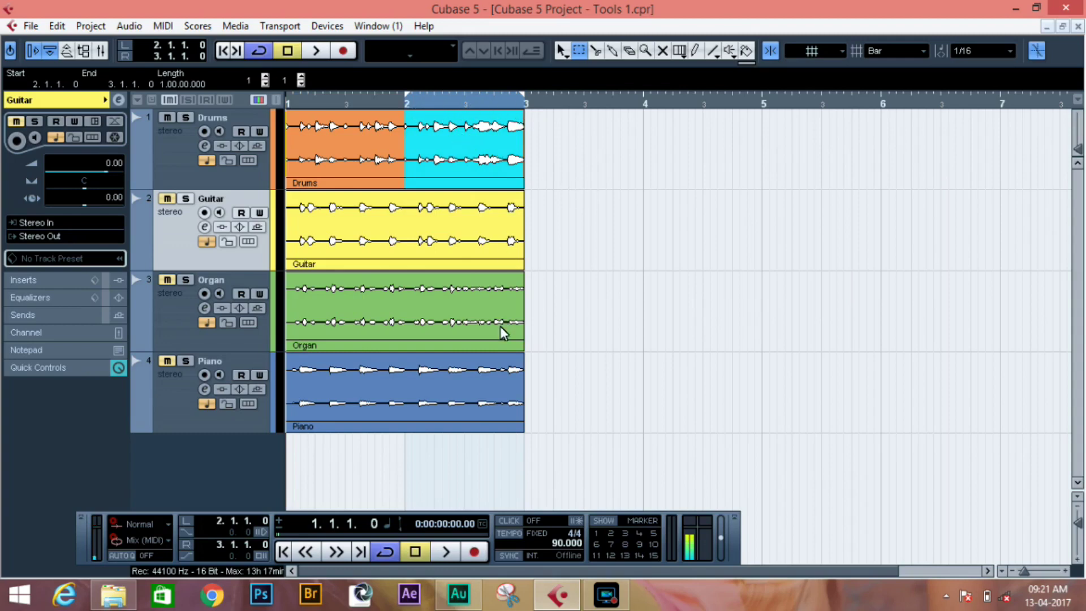
# - Play the cycled Drums range twice, stopping playback each time
pyautogui.click(445, 549)
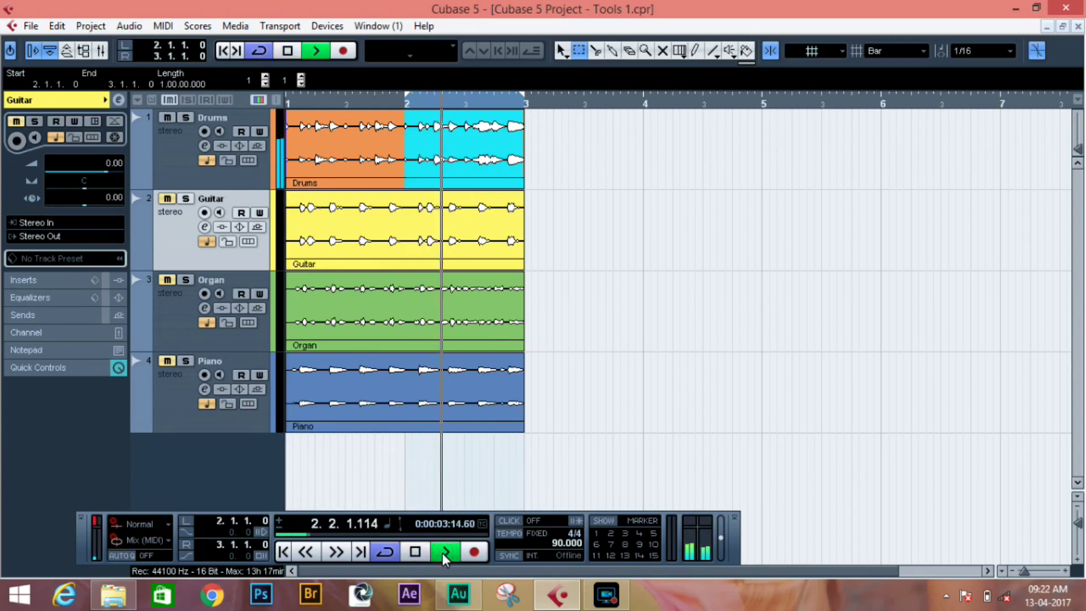
pyautogui.click(420, 554)
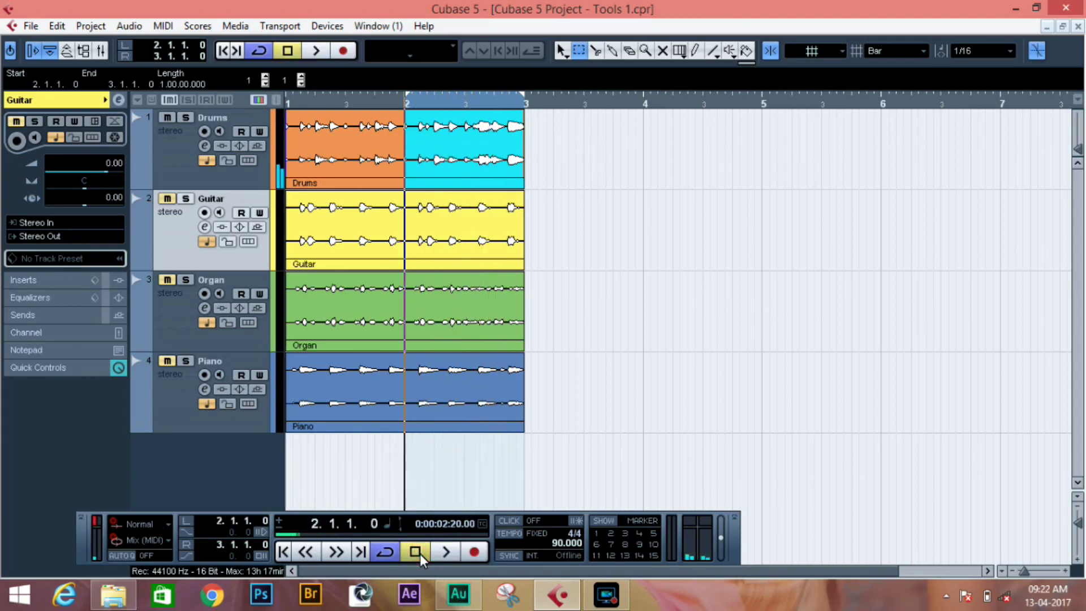
pyautogui.click(437, 552)
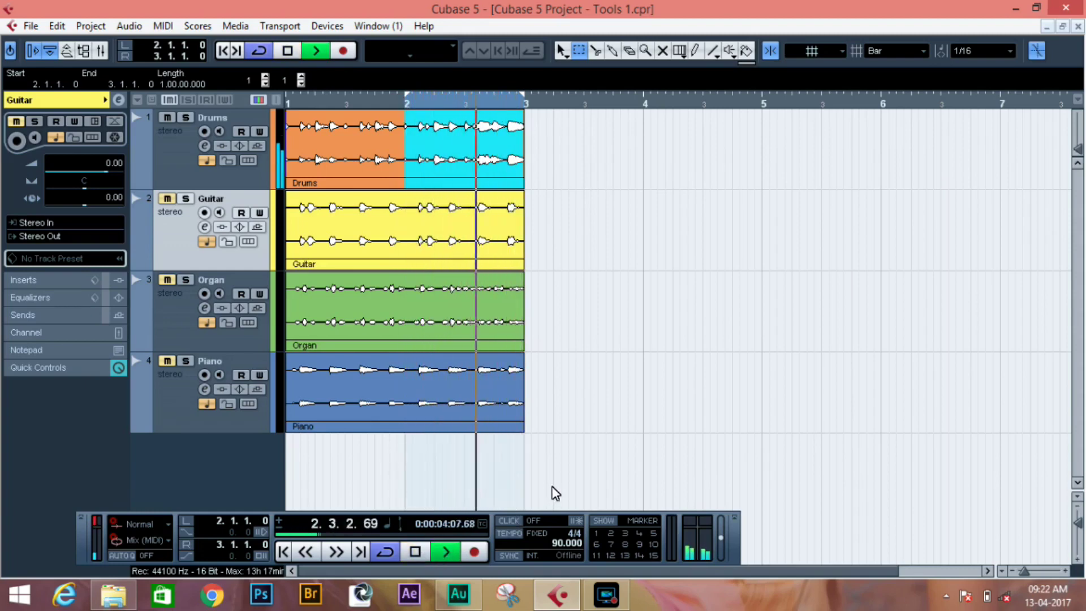
pyautogui.click(426, 552)
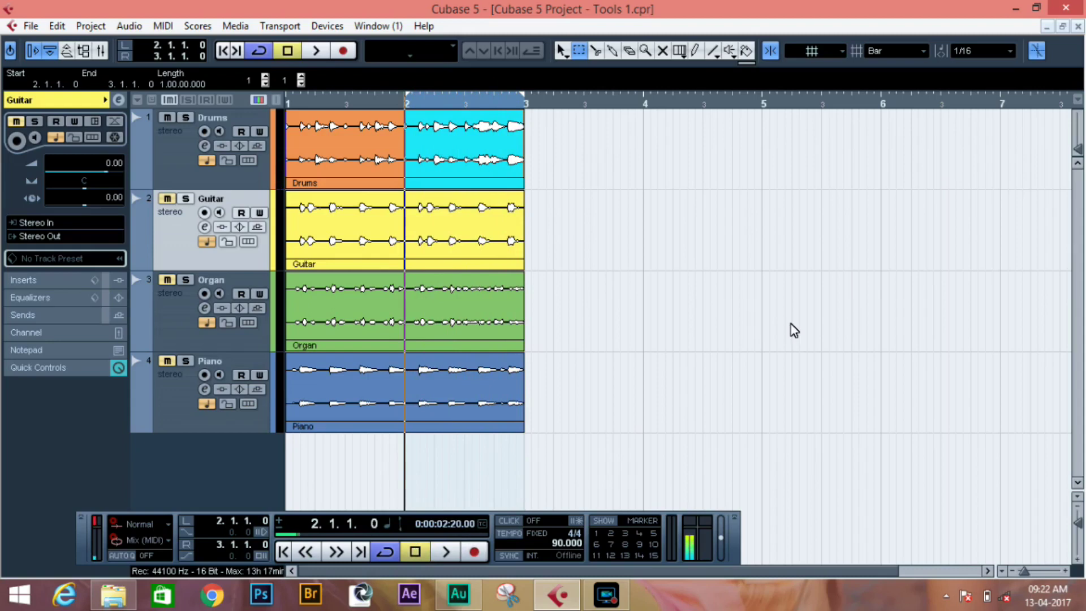
# - Return the project cursor to the start, mute the Drums track and unmute the Guitar track
pyautogui.click(575, 185)
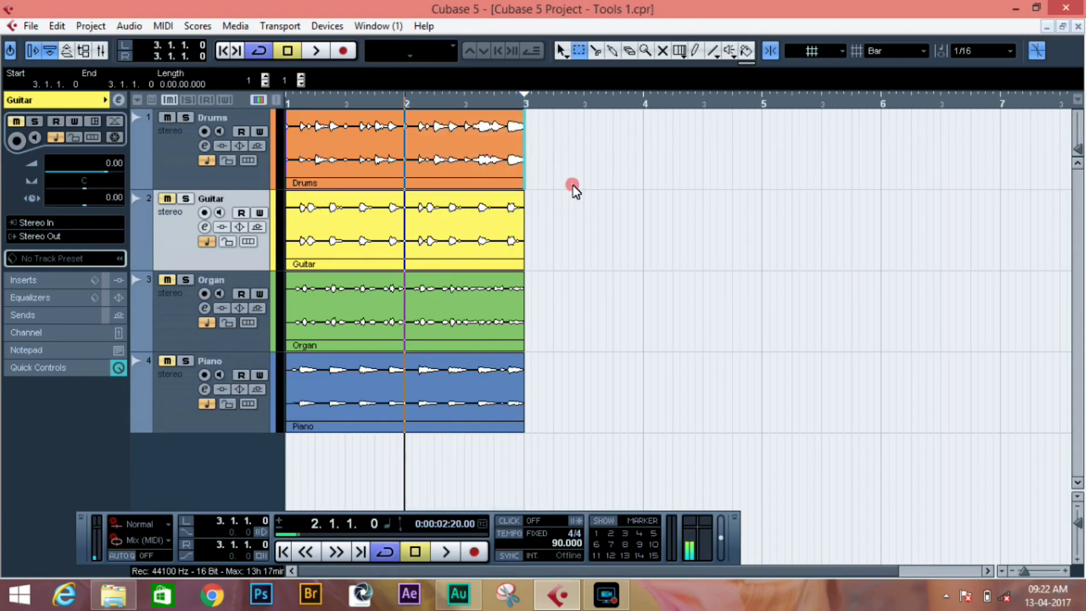
pyautogui.click(430, 207)
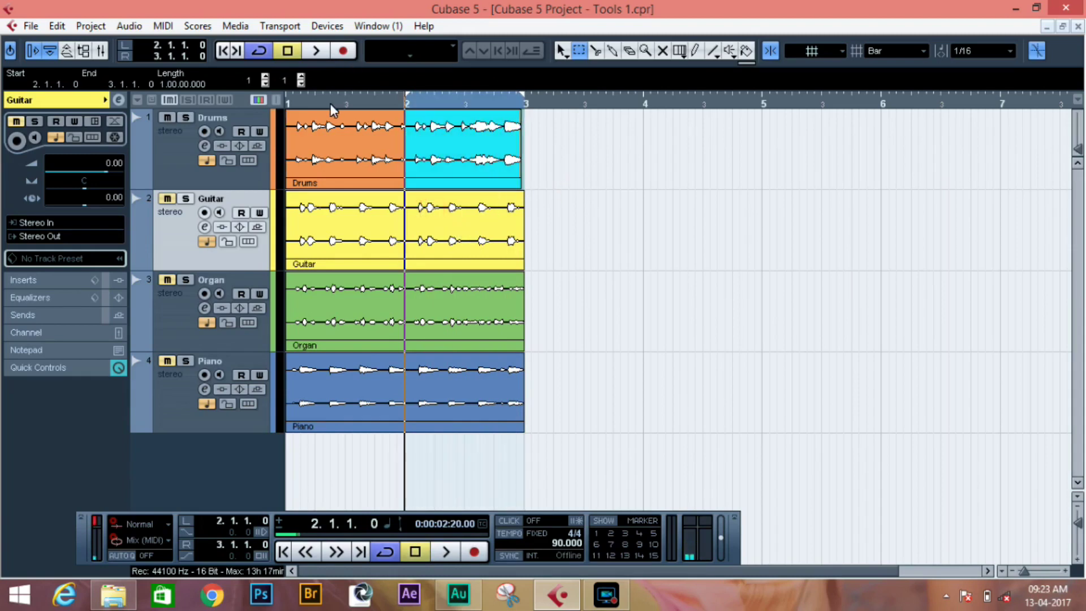
pyautogui.click(329, 105)
pyautogui.click(321, 102)
pyautogui.click(167, 198)
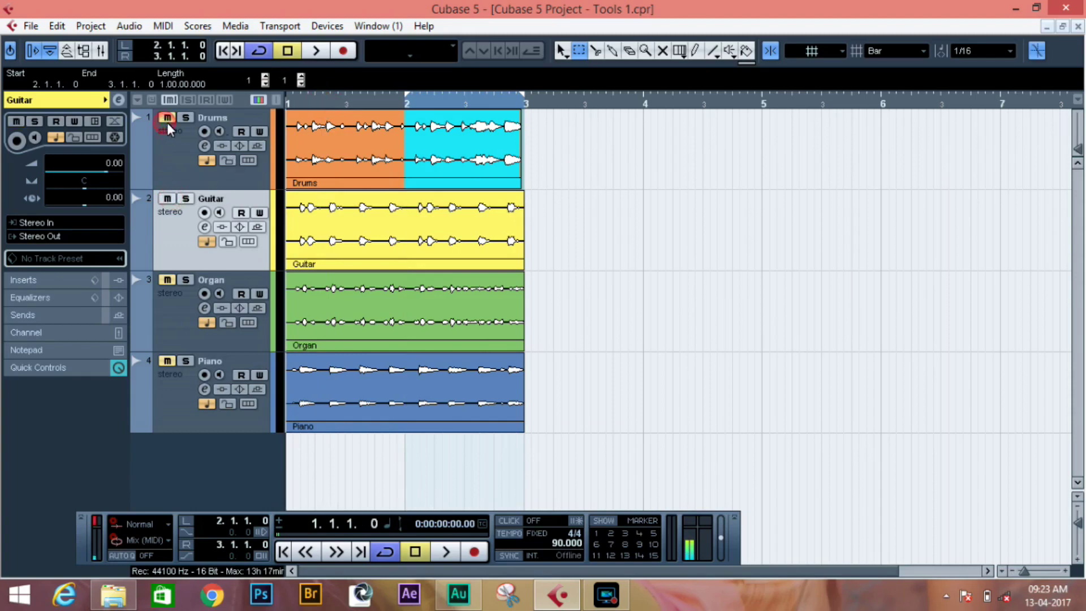
# - Select bar 2 of the Guitar event as a range, play its cycle and stop playback
pyautogui.click(447, 214)
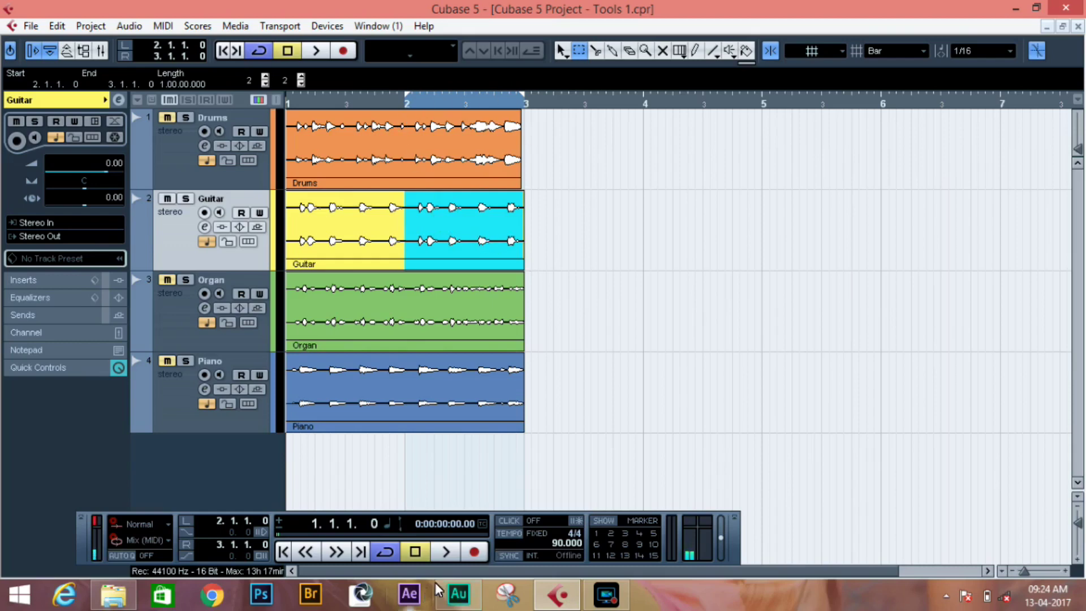
pyautogui.click(446, 557)
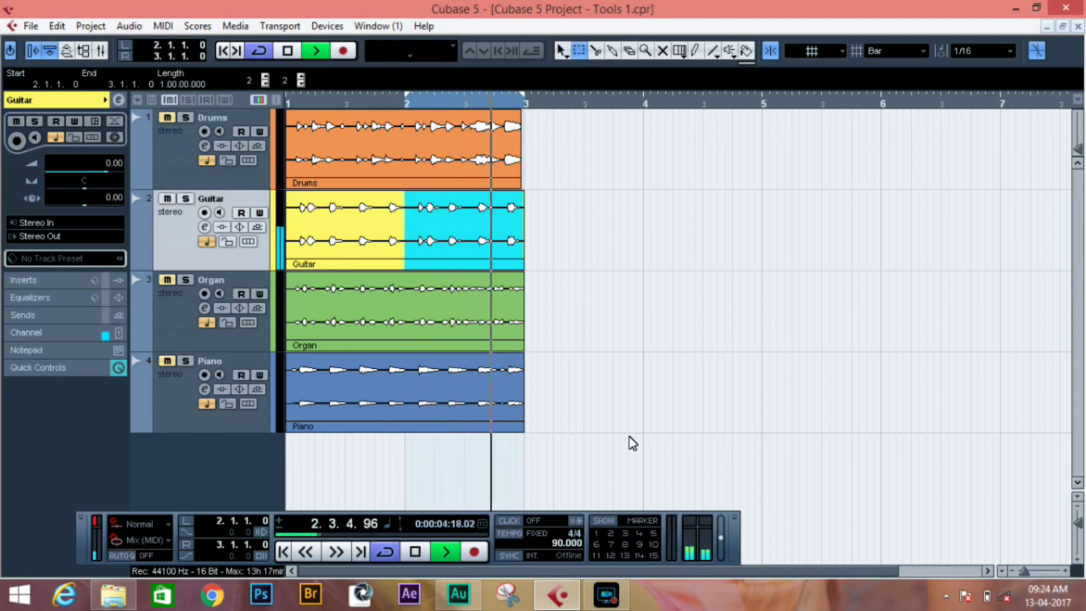
pyautogui.click(413, 551)
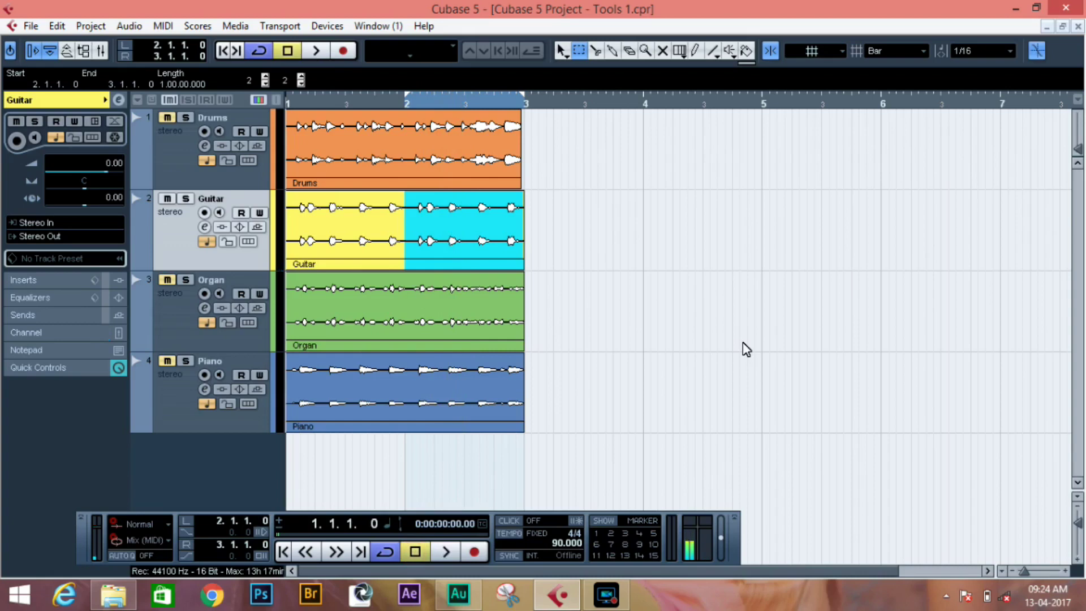
# - Turn off Snap and Snap to Zero Crossing, and cut the Drums event into several pieces with the Split tool
pyautogui.click(1041, 51)
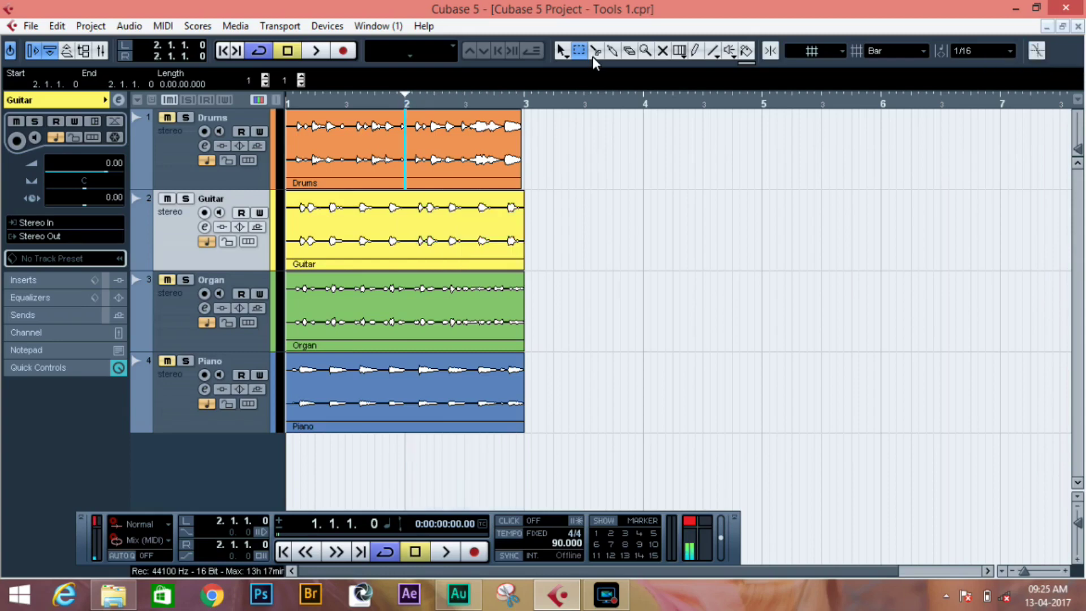
pyautogui.press('3')
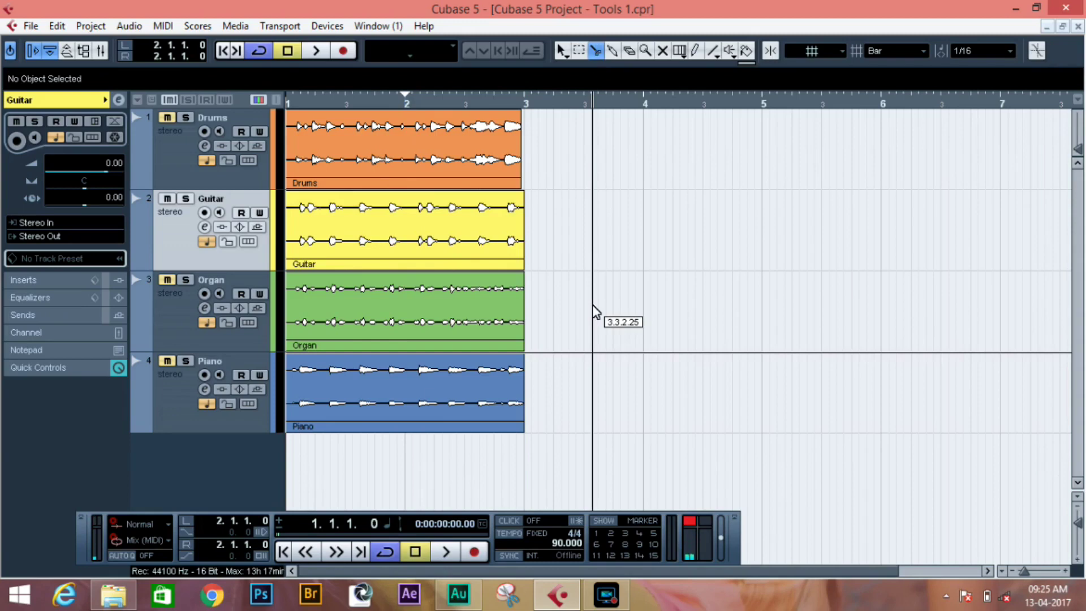
pyautogui.click(338, 160)
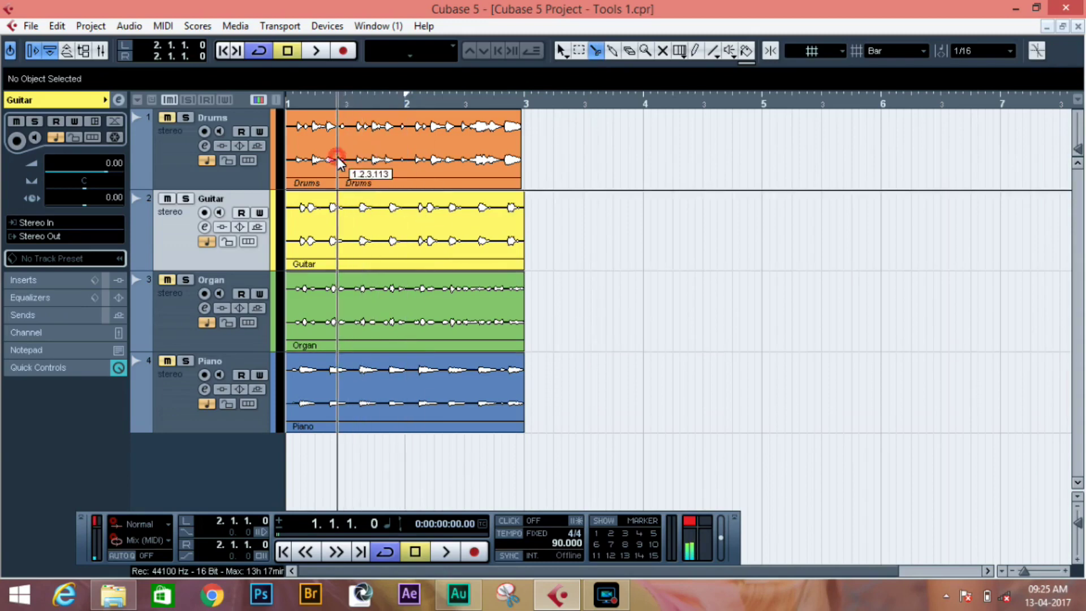
pyautogui.click(398, 162)
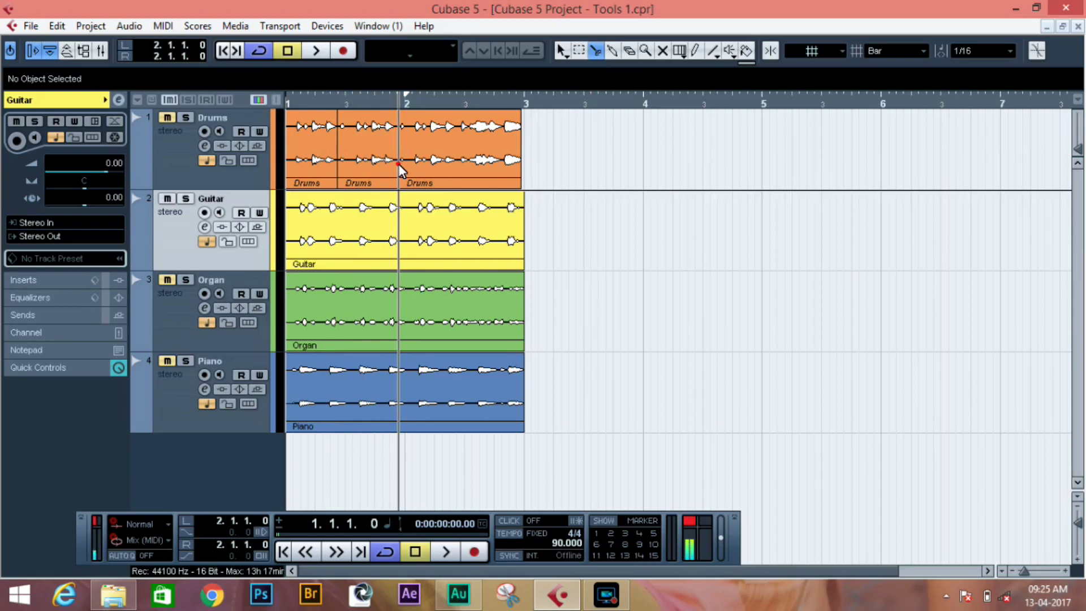
pyautogui.click(442, 164)
pyautogui.click(474, 164)
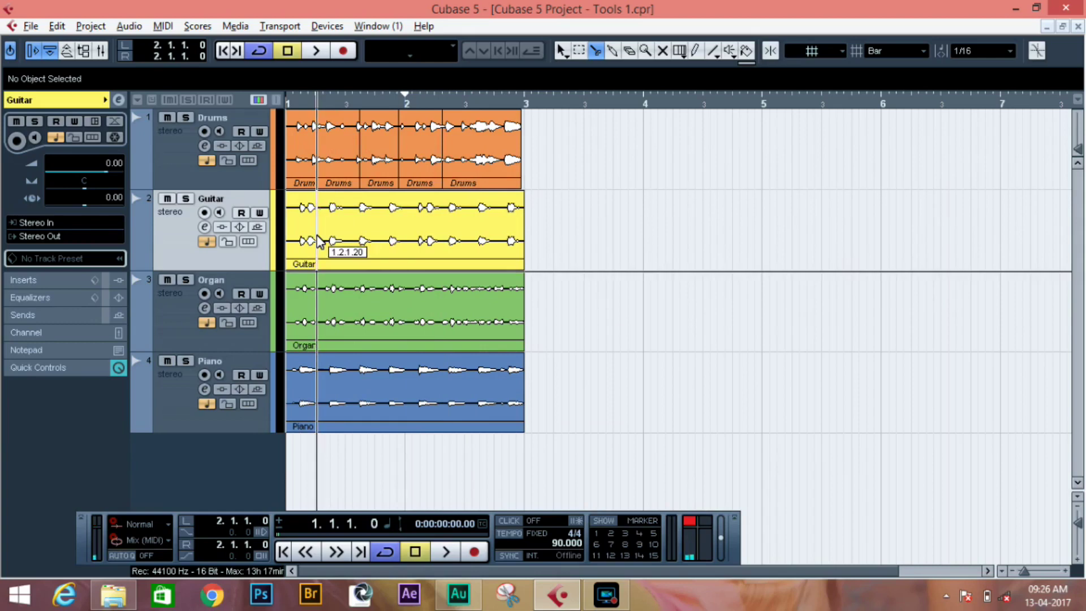
# - Split the Guitar and Organ events into equal pieces set by cuts at 1.2.1.20 and 1.2.2.15, and cut the Piano event at four points
pyautogui.keyDown('alt'); pyautogui.click(317, 241); pyautogui.keyUp('alt')
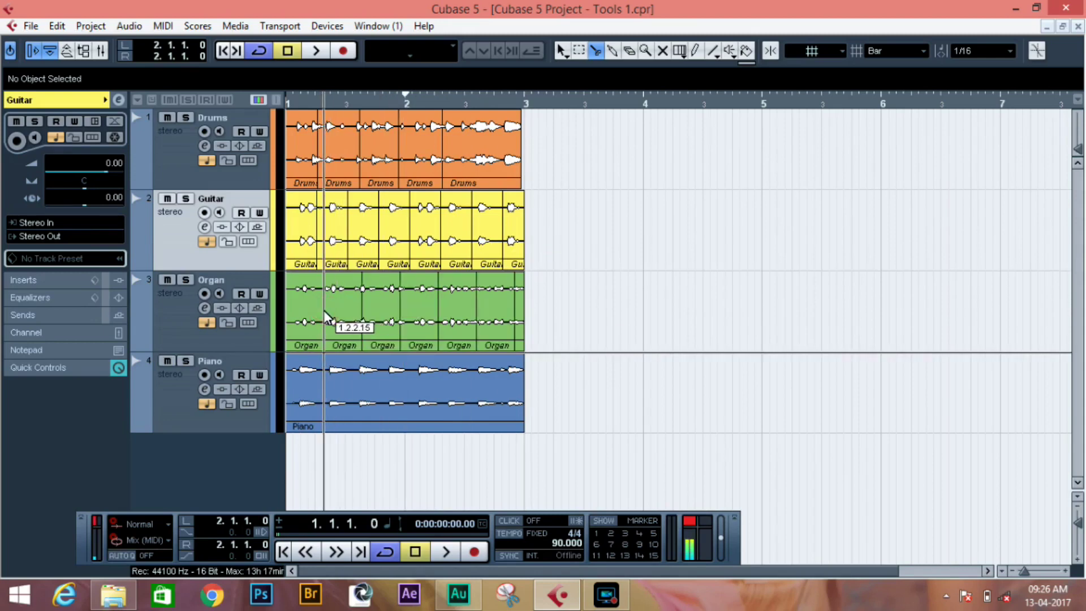
pyautogui.click(312, 389)
pyautogui.click(369, 386)
pyautogui.click(412, 390)
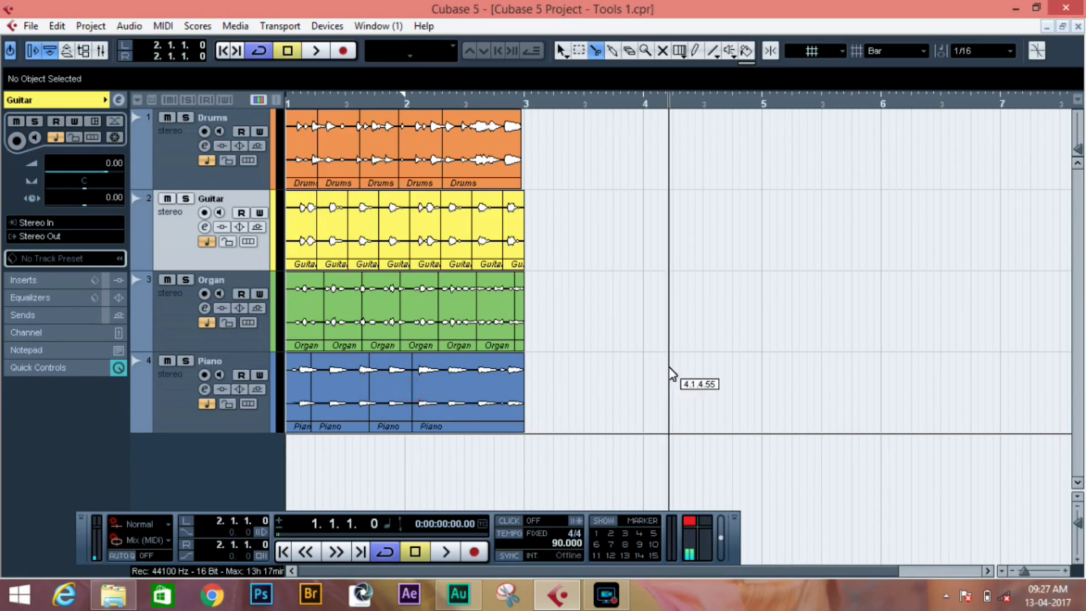
pyautogui.click(466, 399)
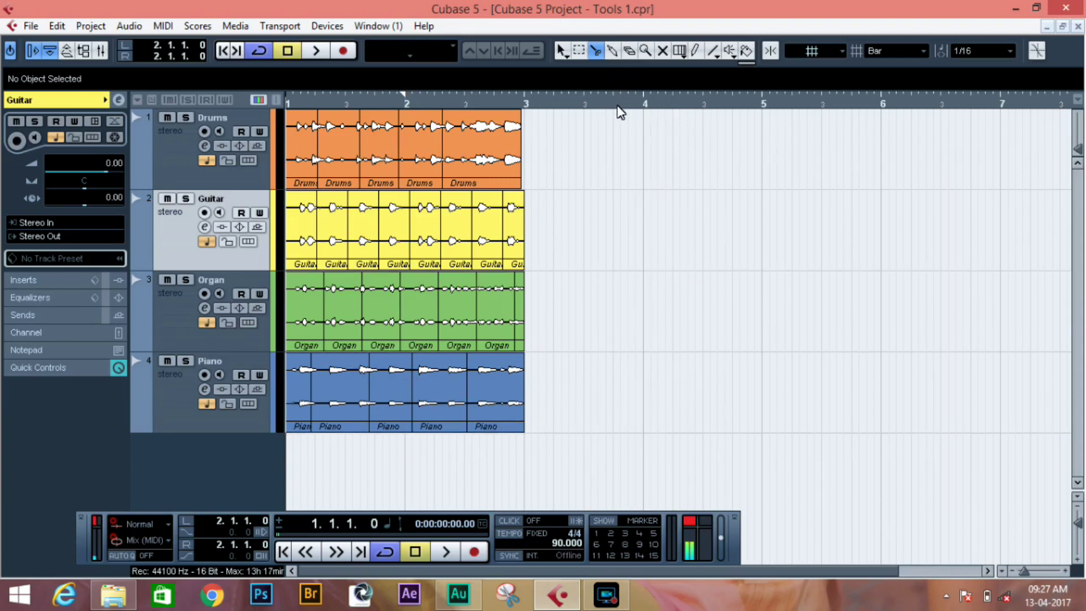
# - With the Glue tool, join the last three Drums pieces into one and merge all Guitar pieces into a single event
pyautogui.press('4')
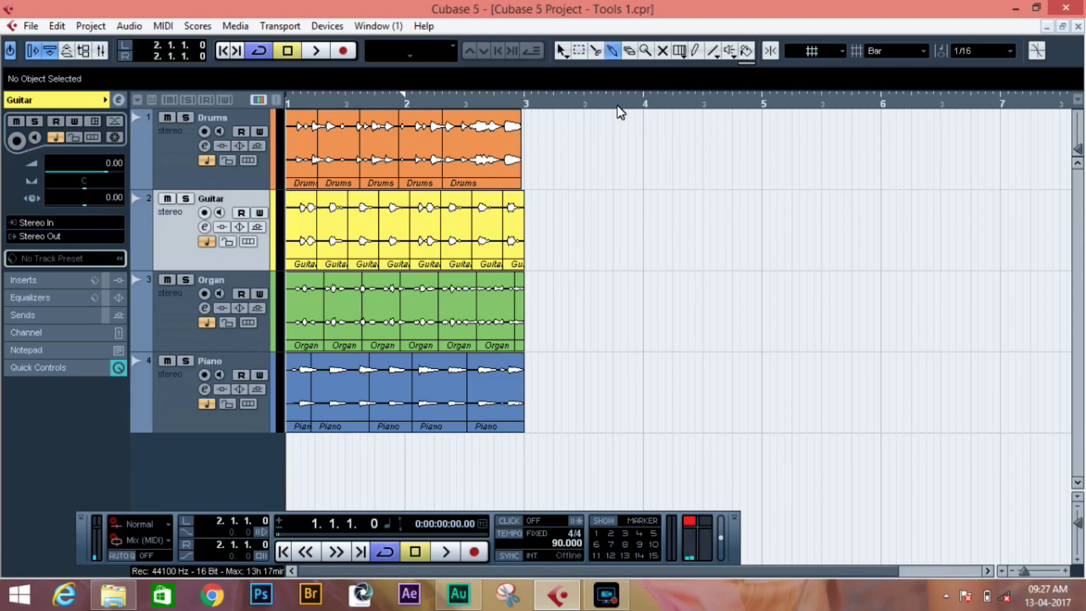
pyautogui.click(396, 154)
pyautogui.click(443, 152)
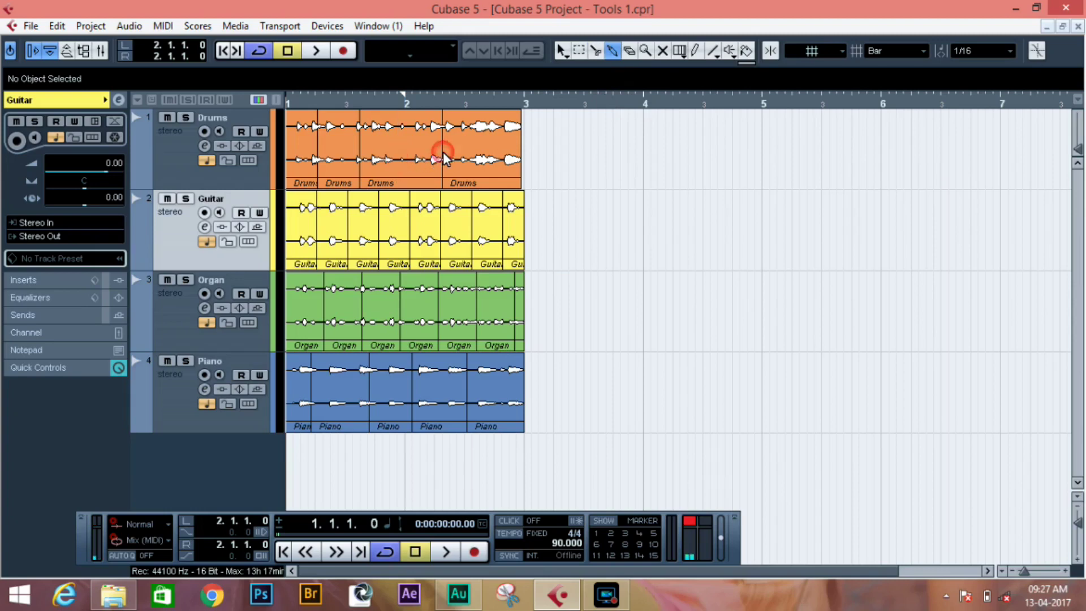
pyautogui.click(441, 154)
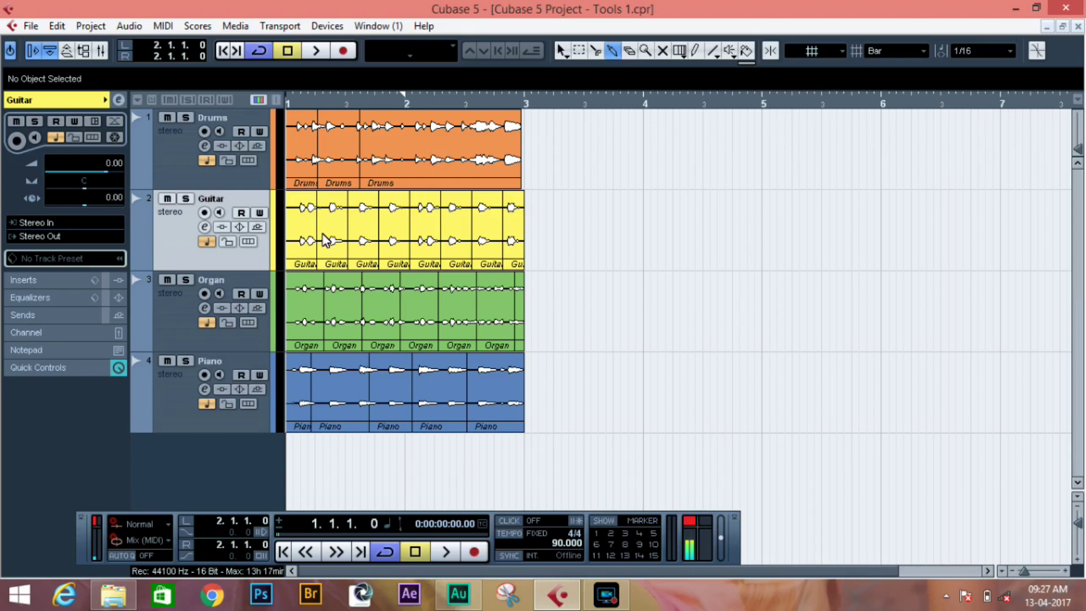
pyautogui.keyDown('alt'); pyautogui.click(314, 237); pyautogui.keyUp('alt')
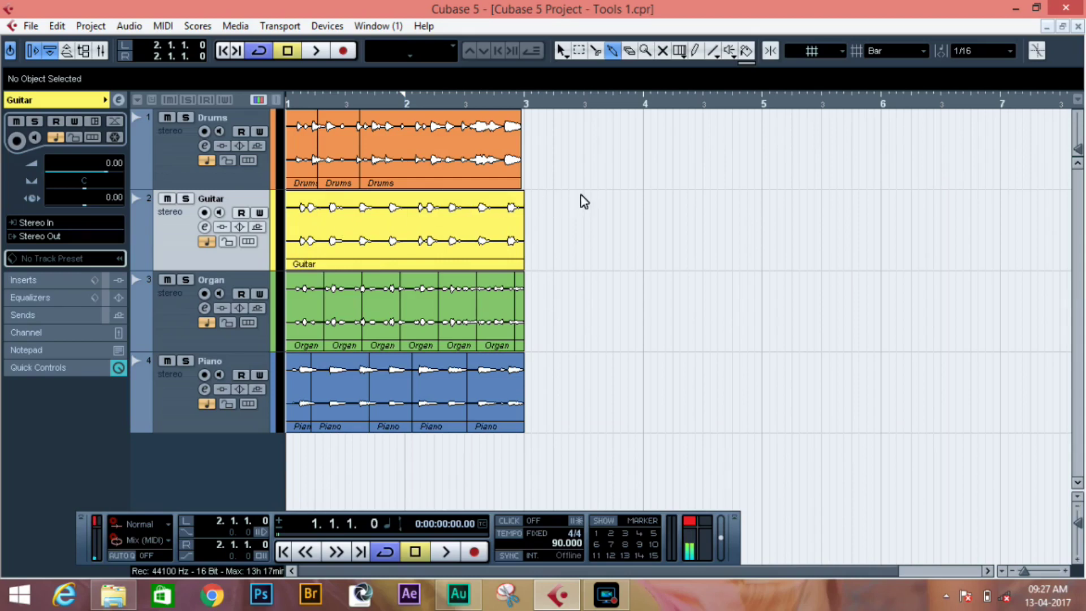
# - Delete the last piece on the Drums track with the Erase tool
pyautogui.click(629, 51)
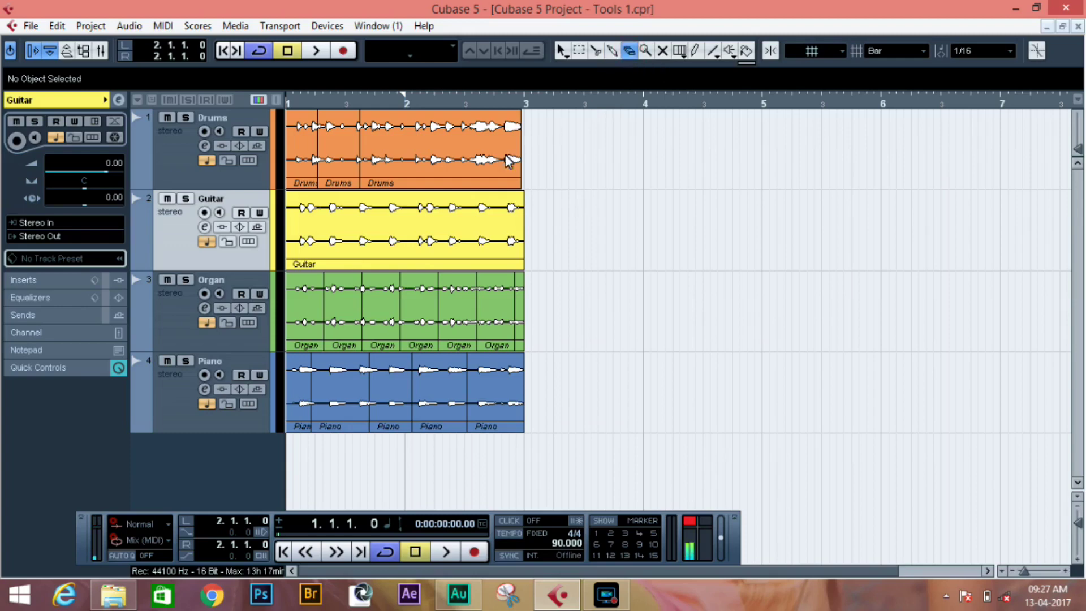
pyautogui.click(449, 173)
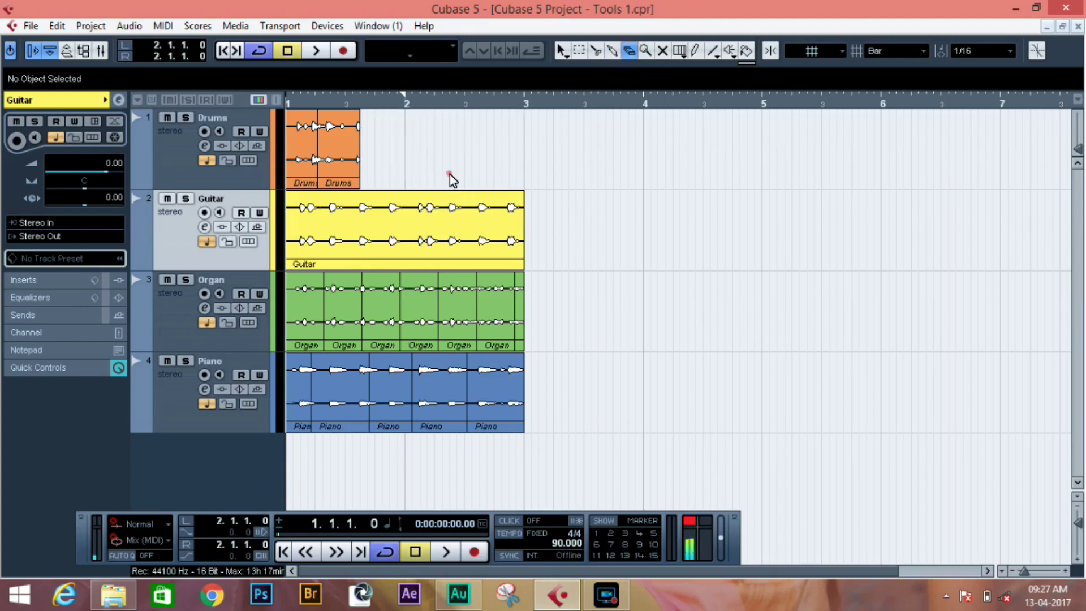
# - Erase the last remaining Drums piece after the first one and the merged Guitar event with the Erase tool
pyautogui.click(345, 166)
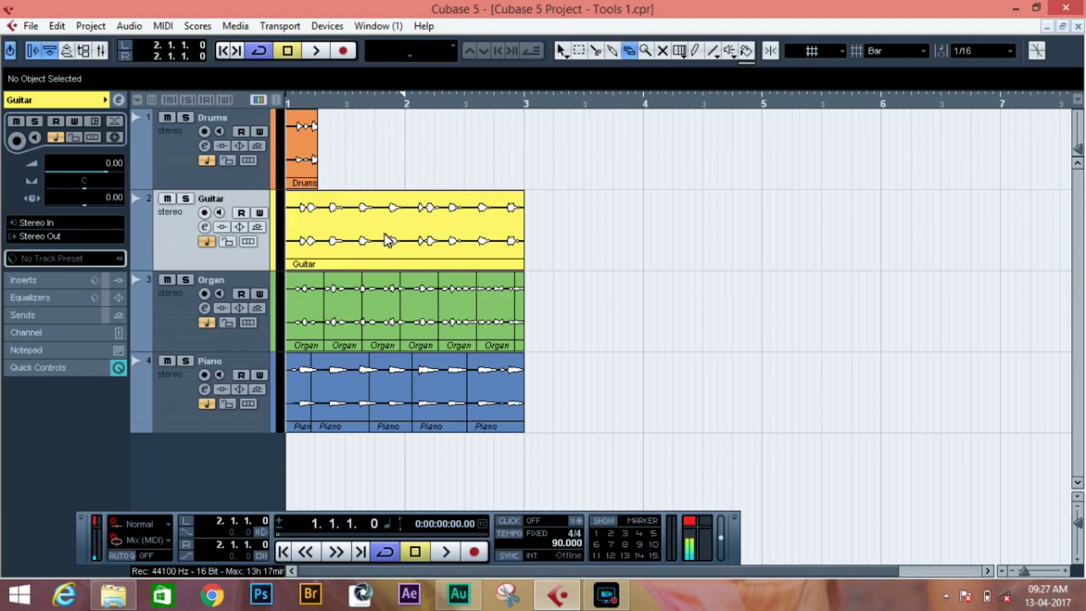
pyautogui.click(399, 241)
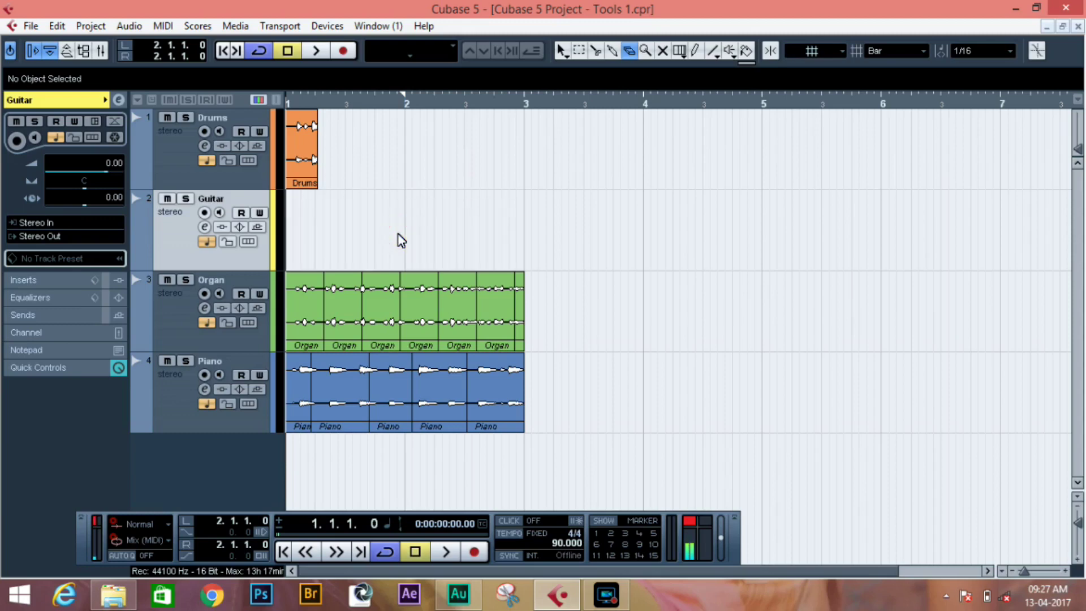
# - Undo the erasing, gluing and splitting on all four tracks, back to the uncut Drums, Guitar, Organ and Piano events
pyautogui.hotkey('ctrl', 'z')
pyautogui.hotkey('ctrl', 'z')
pyautogui.hotkey('ctrl', 'z')
pyautogui.hotkey('ctrl', 'z')
pyautogui.hotkey('ctrl', 'z')
pyautogui.hotkey('ctrl', 'z')
pyautogui.hotkey('ctrl', 'z')
pyautogui.hotkey('ctrl', 'z')
pyautogui.hotkey('ctrl', 'z')
pyautogui.hotkey('ctrl', 'z')
pyautogui.hotkey('ctrl', 'z')
pyautogui.hotkey('ctrl', 'z')
pyautogui.hotkey('ctrl', 'z')
pyautogui.hotkey('ctrl', 'z')
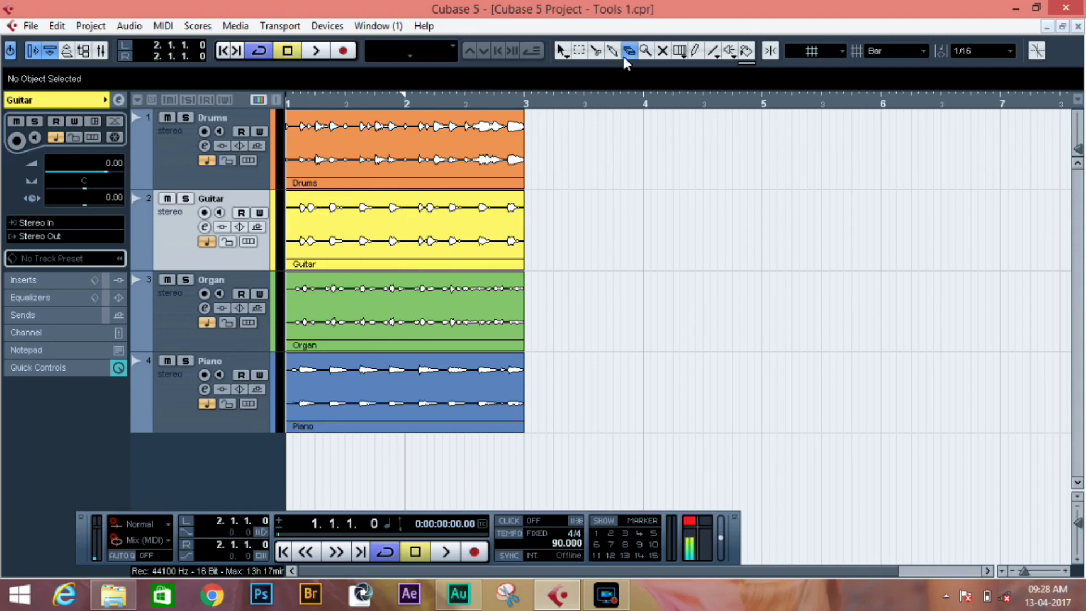
# - Magnify the Drums event with the Zoom tool, including a region just after bar 2, and zoom back out to show all events completely
pyautogui.click(645, 51)
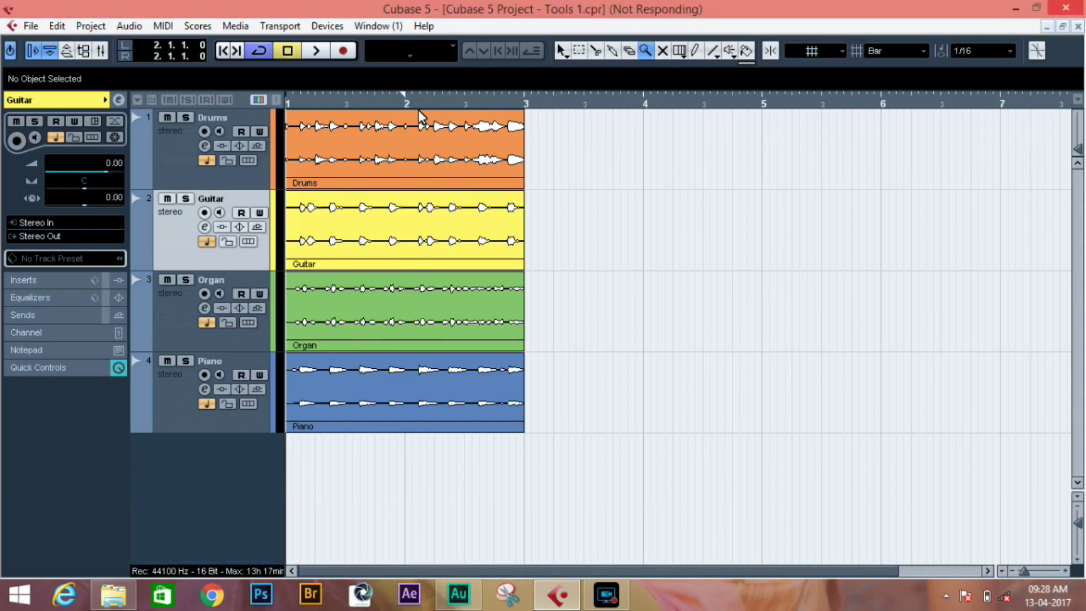
pyautogui.click(419, 114)
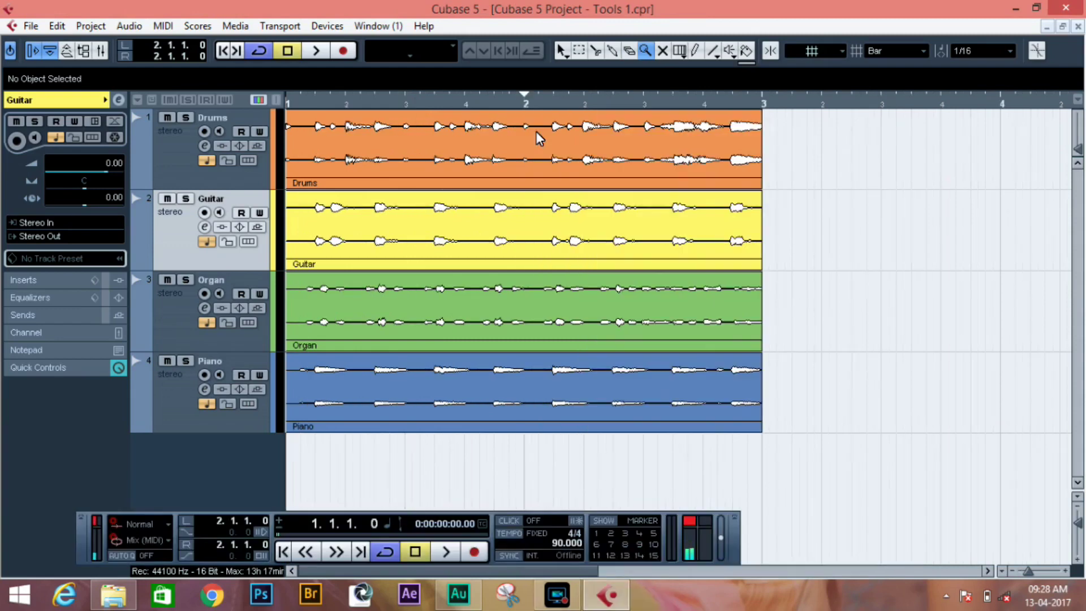
pyautogui.moveTo(536, 132); pyautogui.dragTo(624, 180)
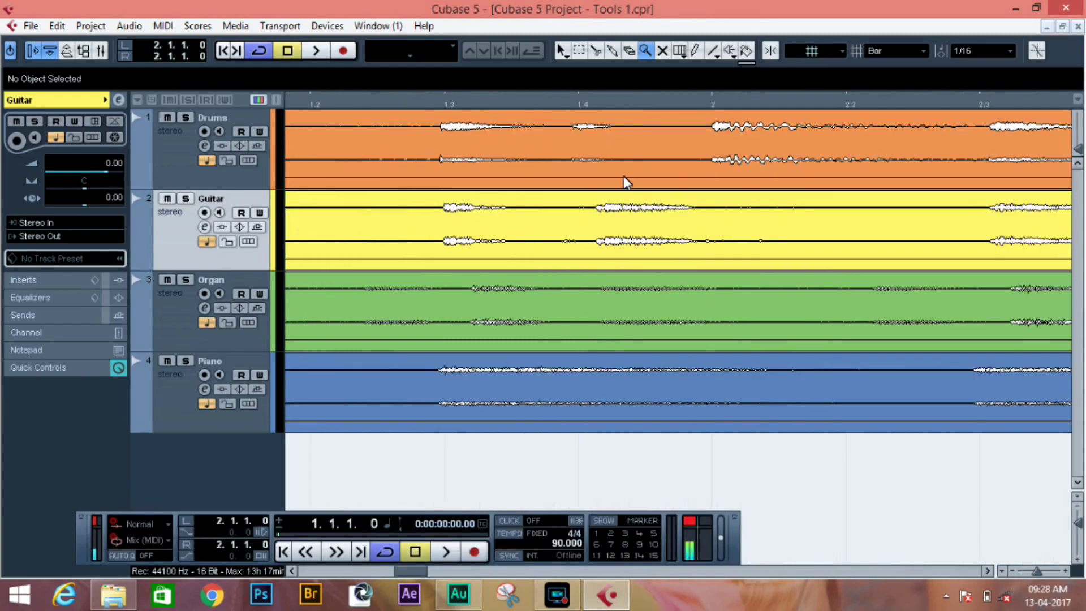
pyautogui.click(583, 158)
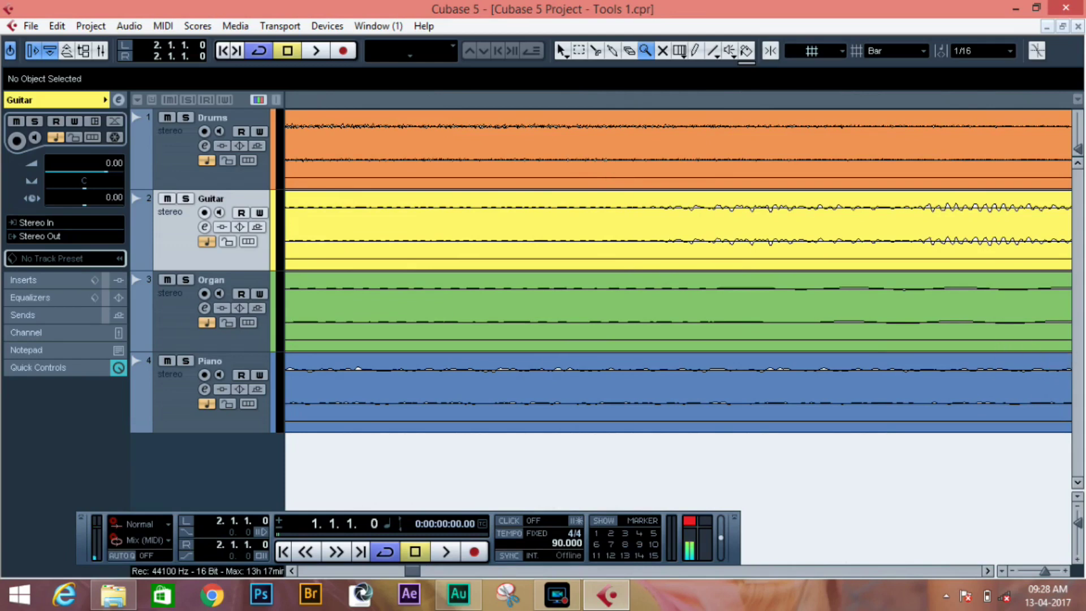
pyautogui.click(1043, 571)
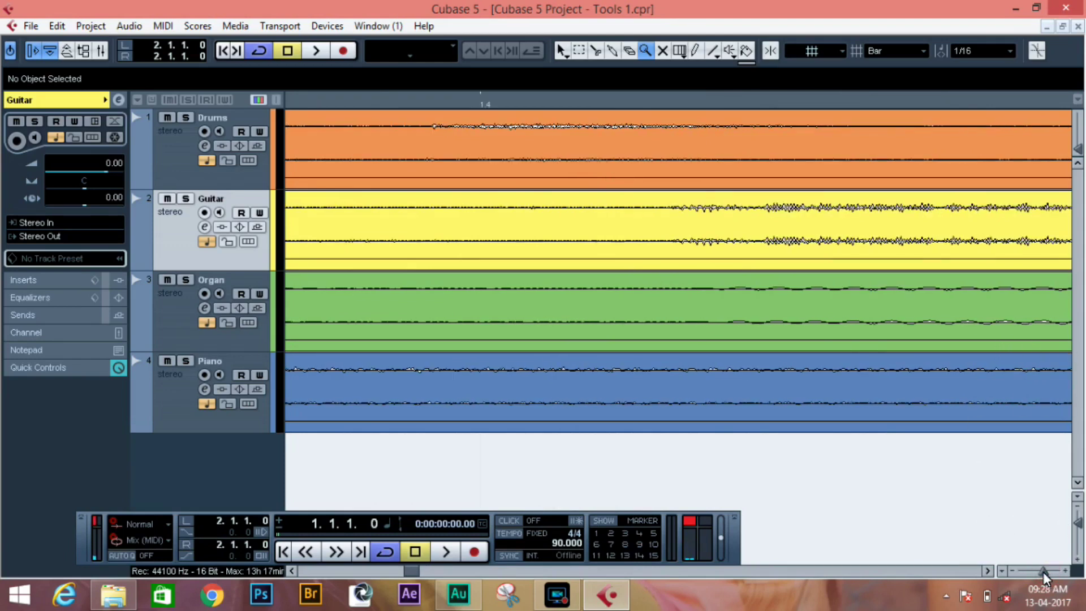
pyautogui.moveTo(1043, 572); pyautogui.dragTo(1027, 572)
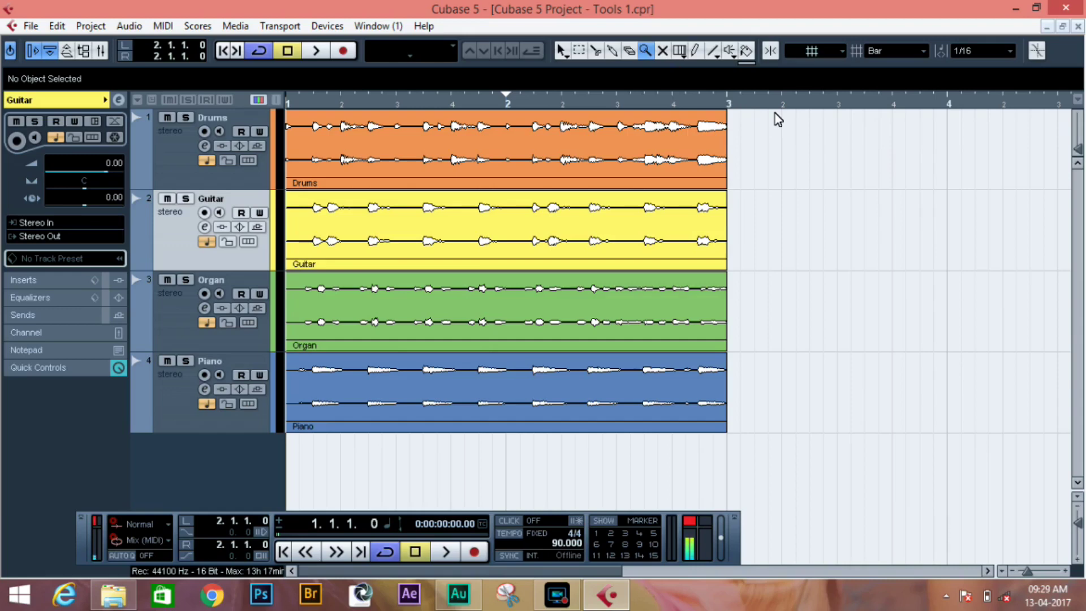
# - Switch back to the Object Selection tool and look through its sizing modes without changing the current one
pyautogui.click(561, 52)
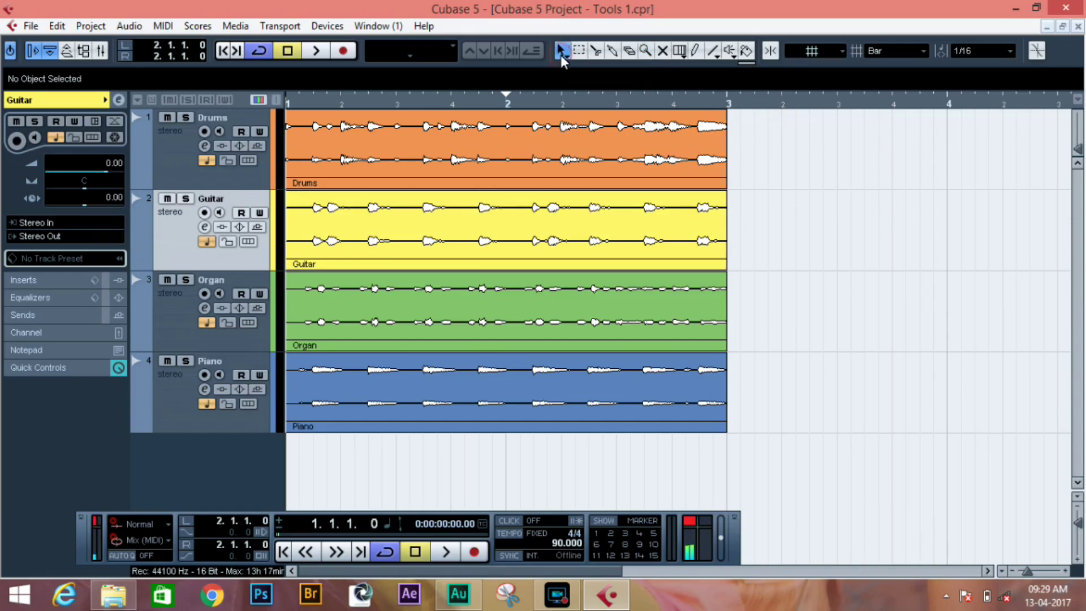
pyautogui.click(567, 53)
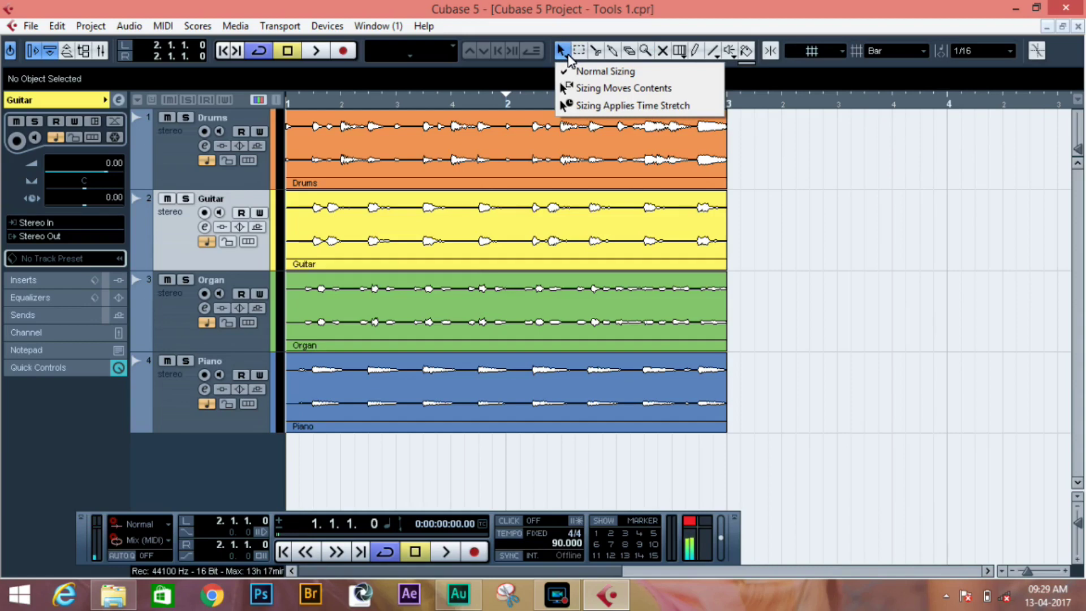
pyautogui.click(577, 53)
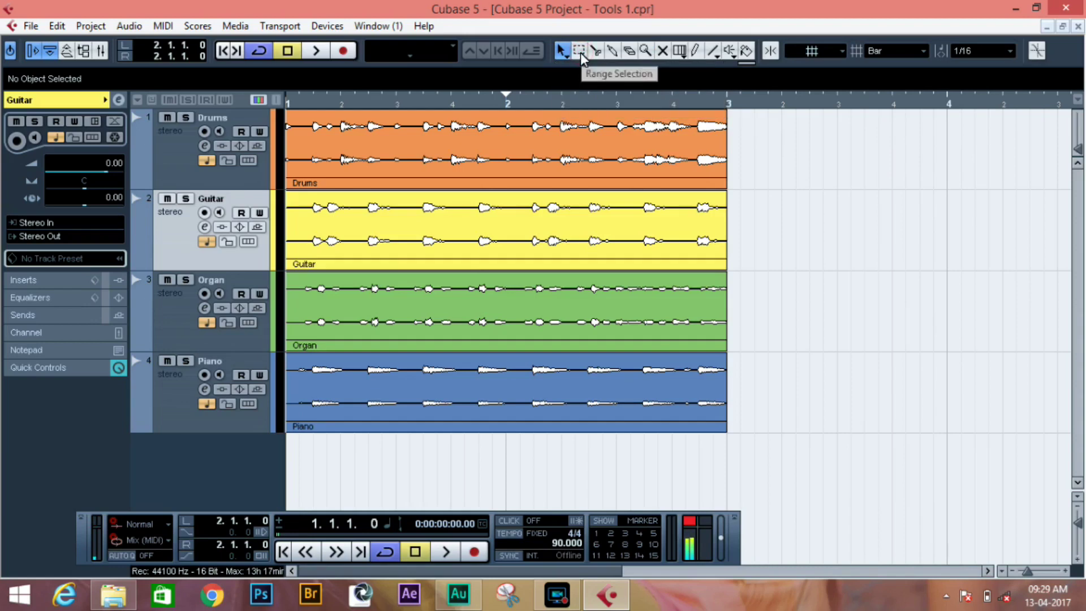